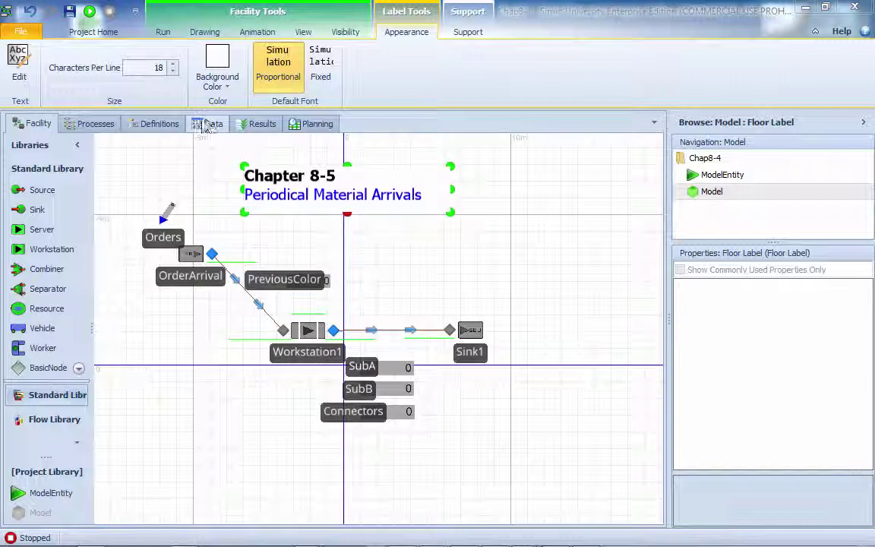
- In the model's element definitions, add a state statistic and name it StaStatSubAvailable
click(163, 127)
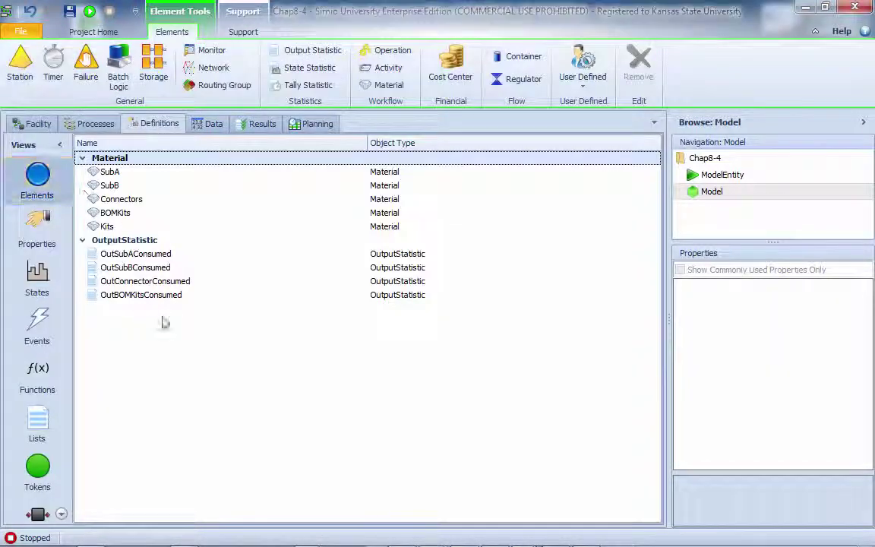
click(312, 73)
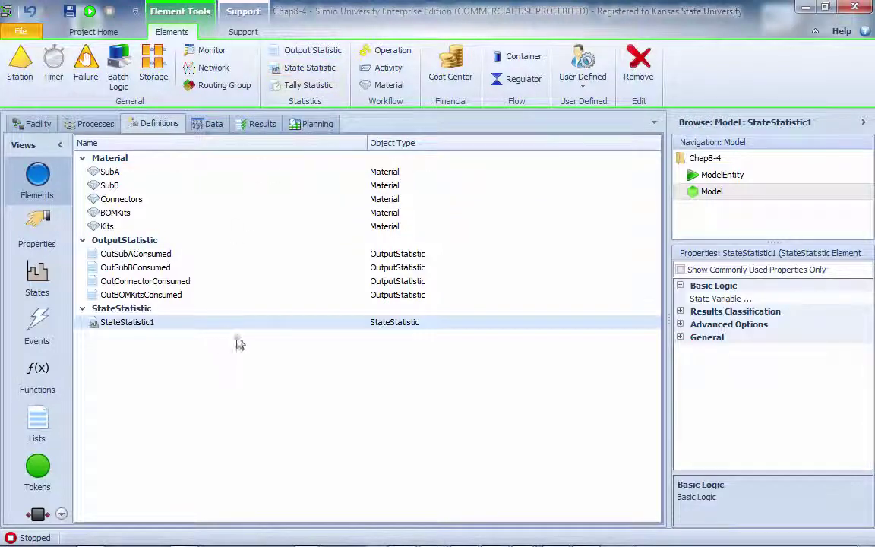
click(183, 324)
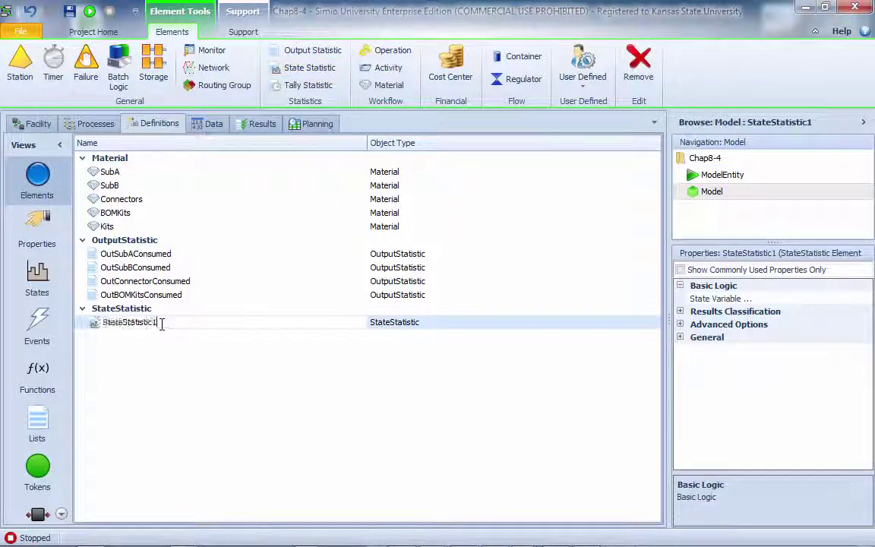
drag(160, 324, 138, 327)
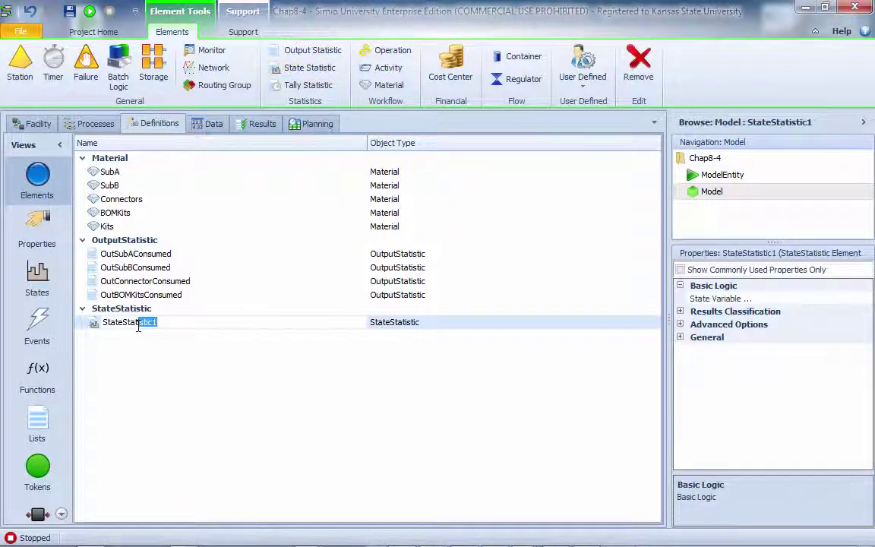
drag(134, 327, 108, 325)
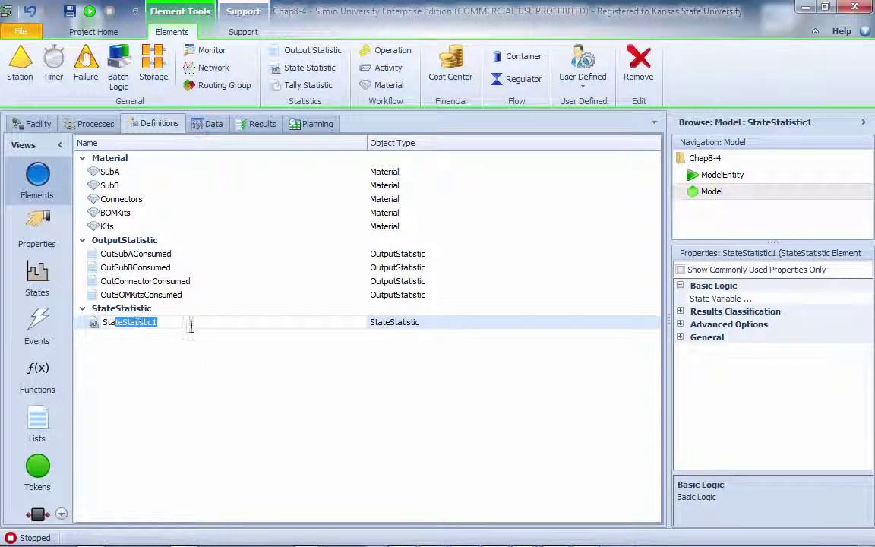
text(aStatSubAvailable)
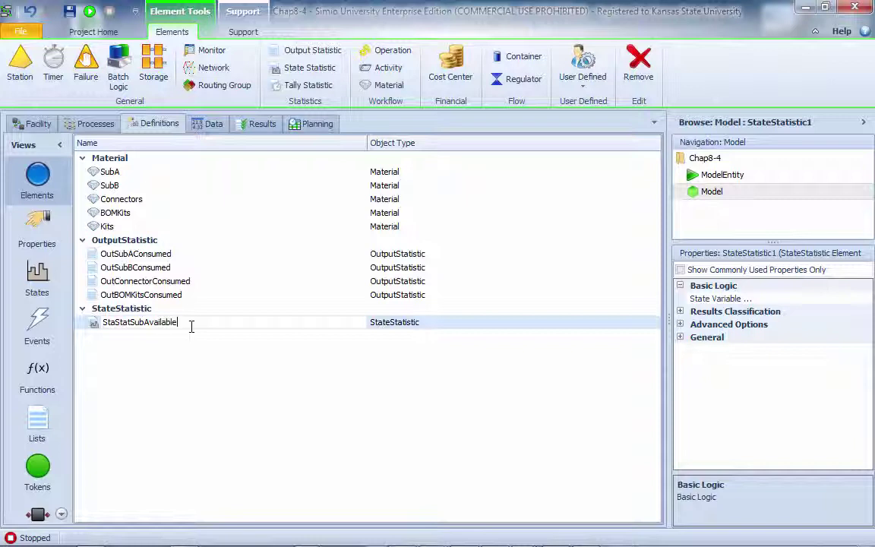
drag(195, 323, 102, 323)
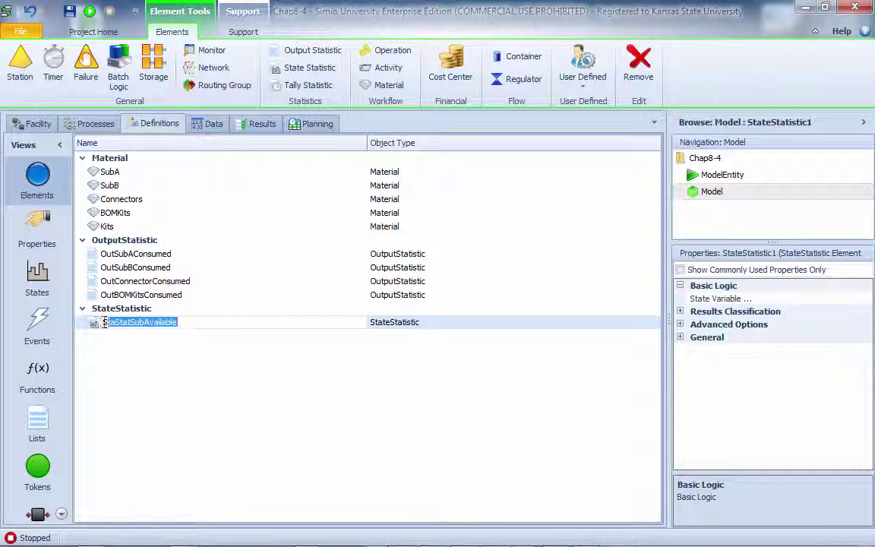
click(144, 358)
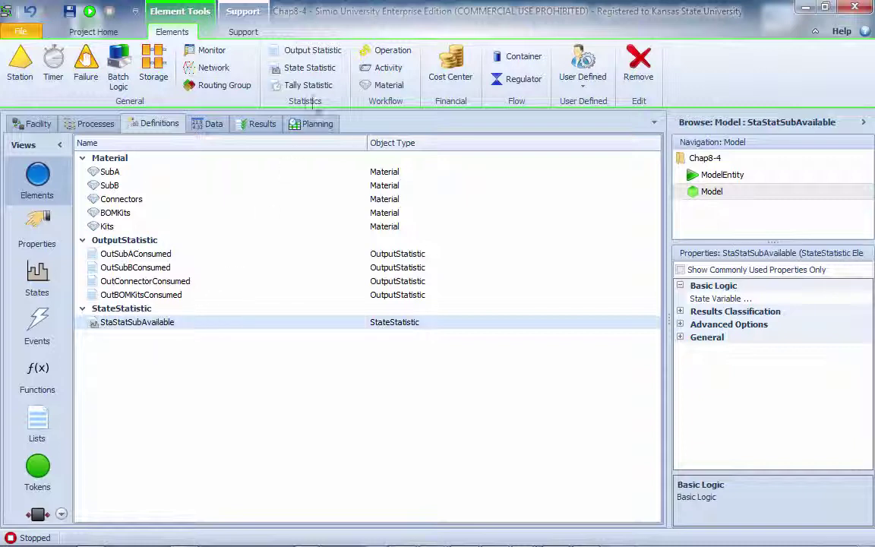
- Add a second state statistic element and name it StaStateSubBAvailable
click(310, 68)
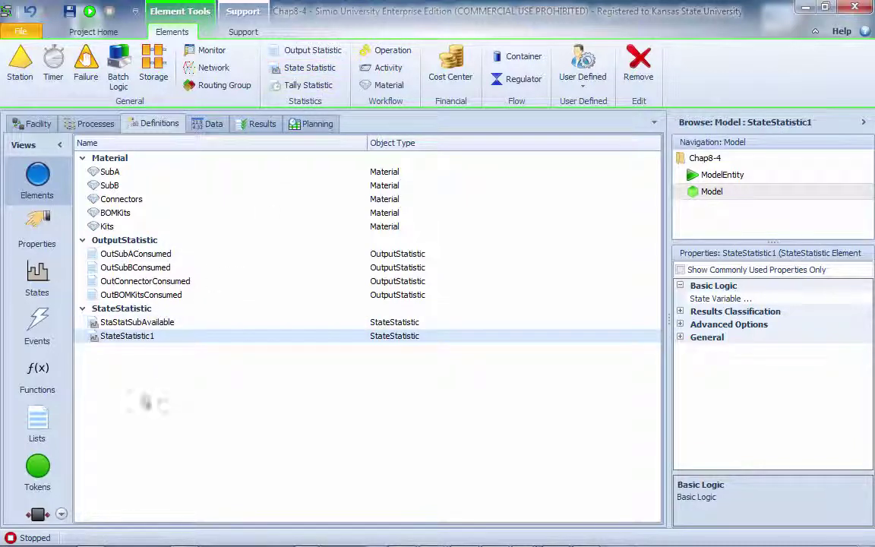
click(160, 336)
text(</blue>)
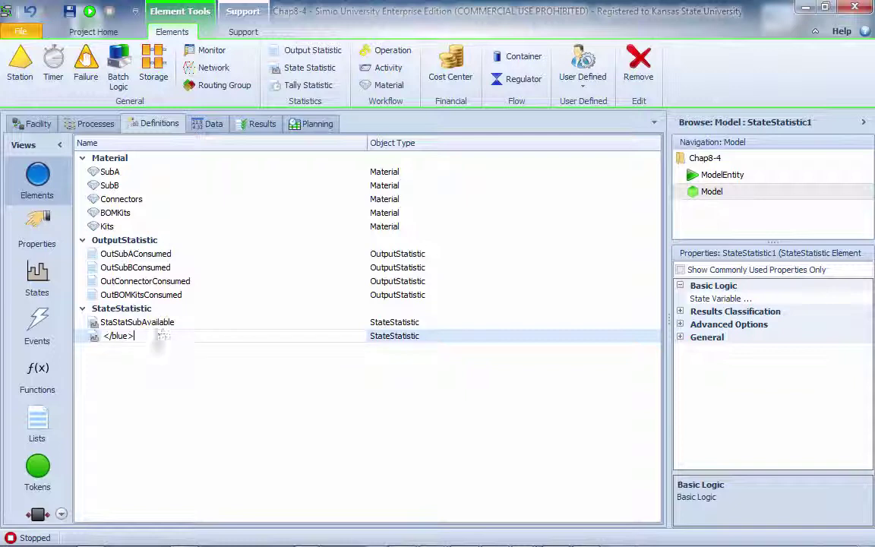
drag(148, 338, 117, 327)
click(179, 335)
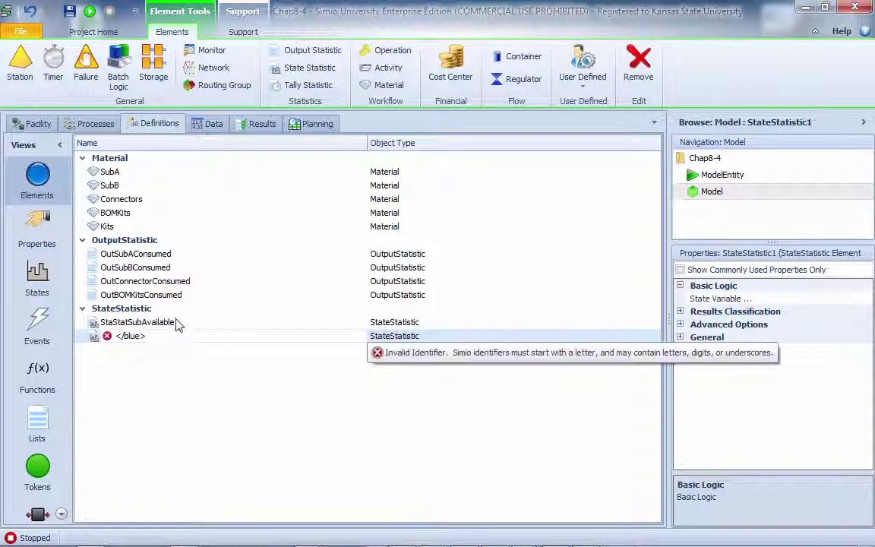
drag(162, 335, 107, 335)
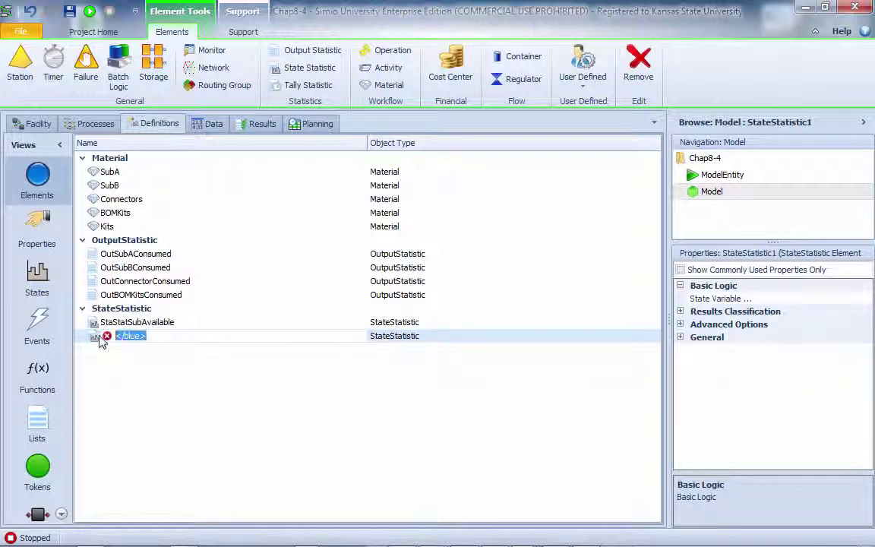
mouse_move(104, 336)
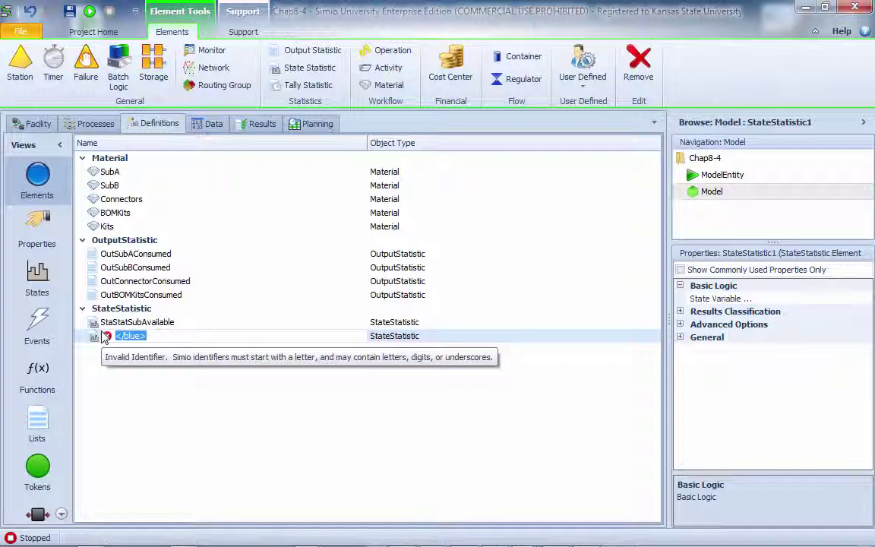
text(Sta)
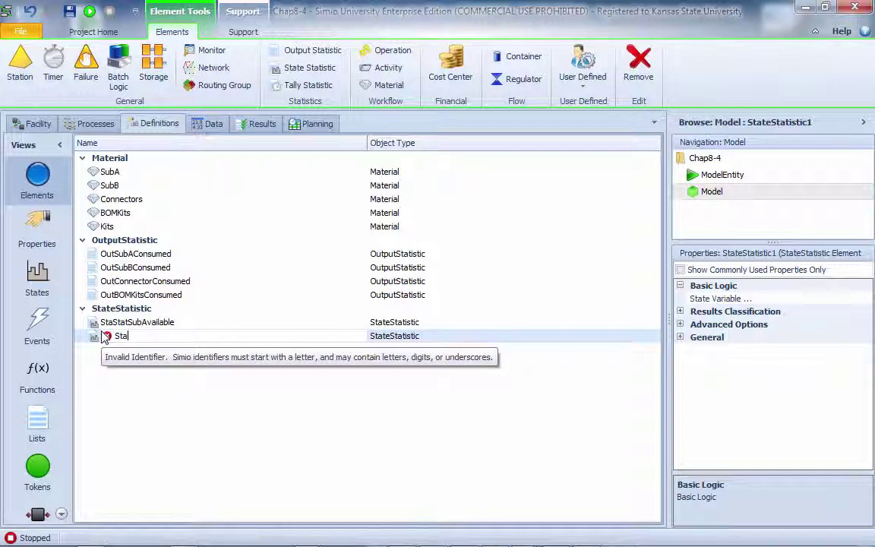
text(Sta)
text(teSubAvailable)
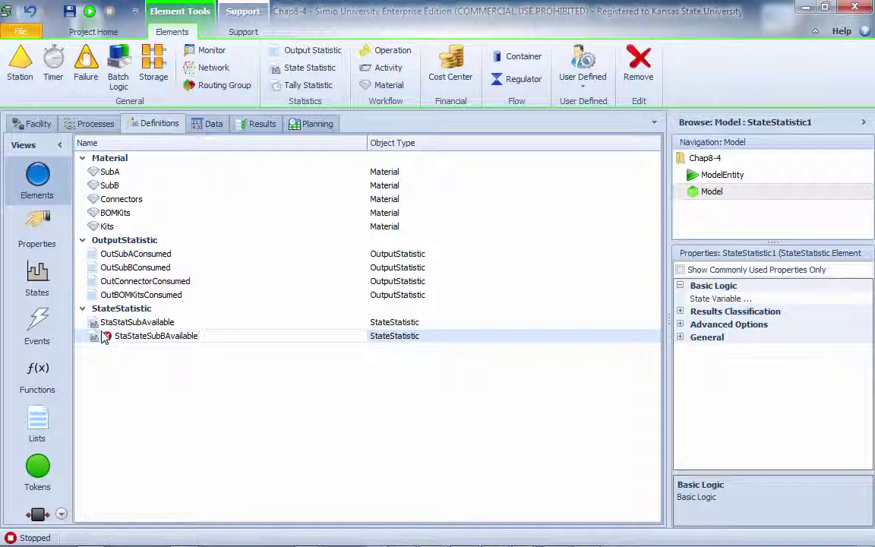
key(Return)
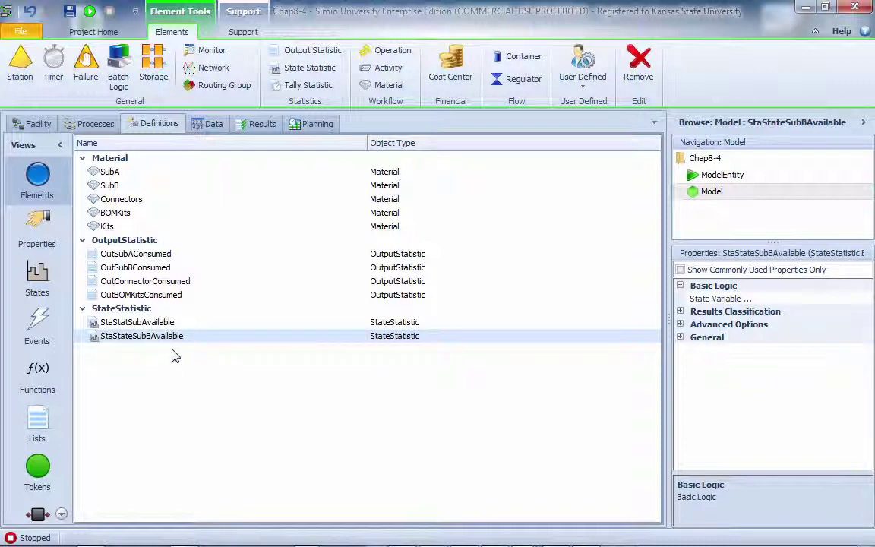
- Correct the second state statistic's name to StaStatSubBAvailable
click(149, 340)
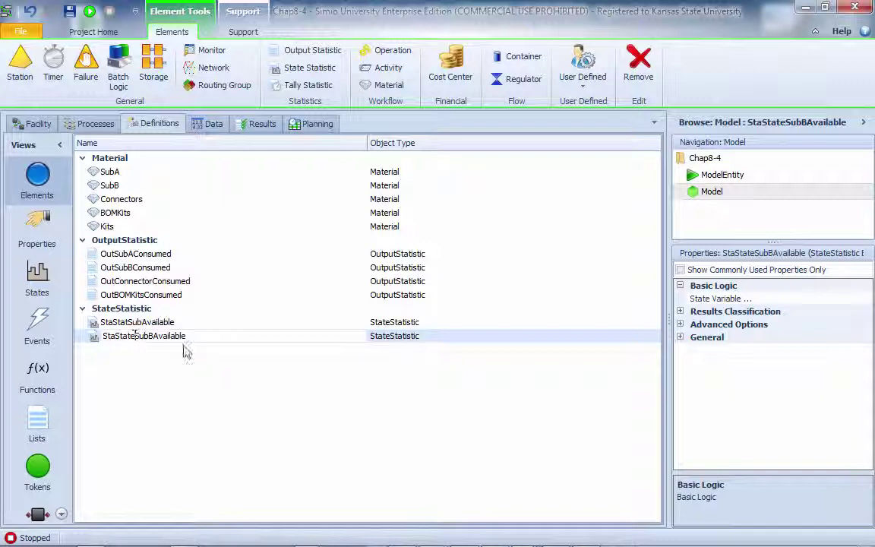
key(BackSpace)
key(Return)
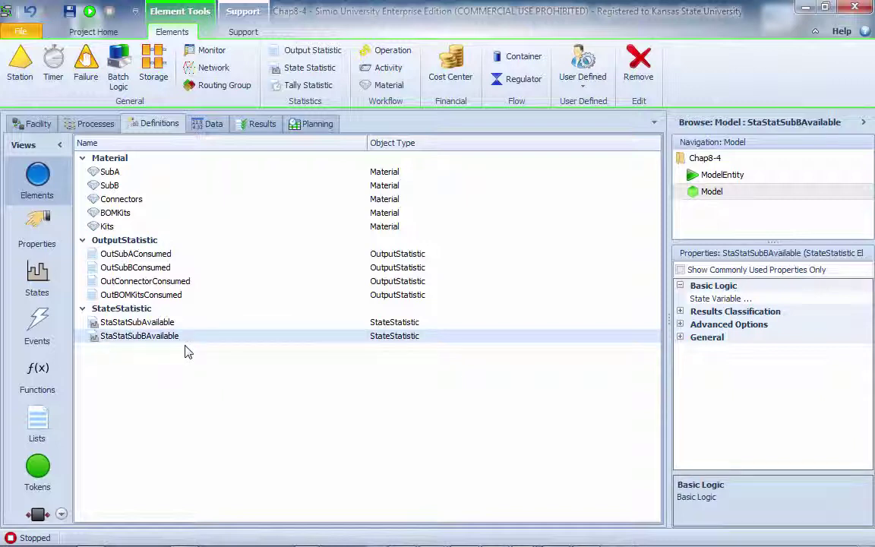
- Add a third state statistic and name it StaStatConnAvailable, reusing the copied name of the SubB statistic
click(180, 336)
key(ctrl+c)
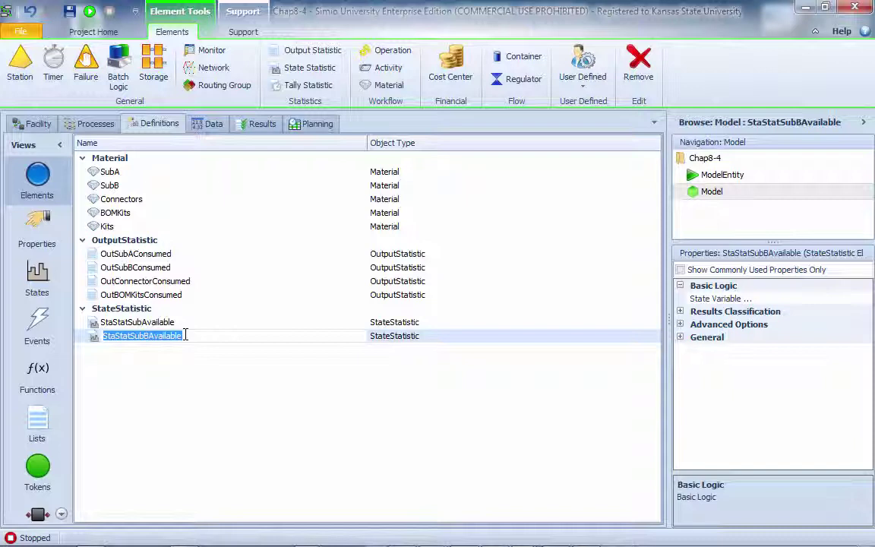
click(319, 70)
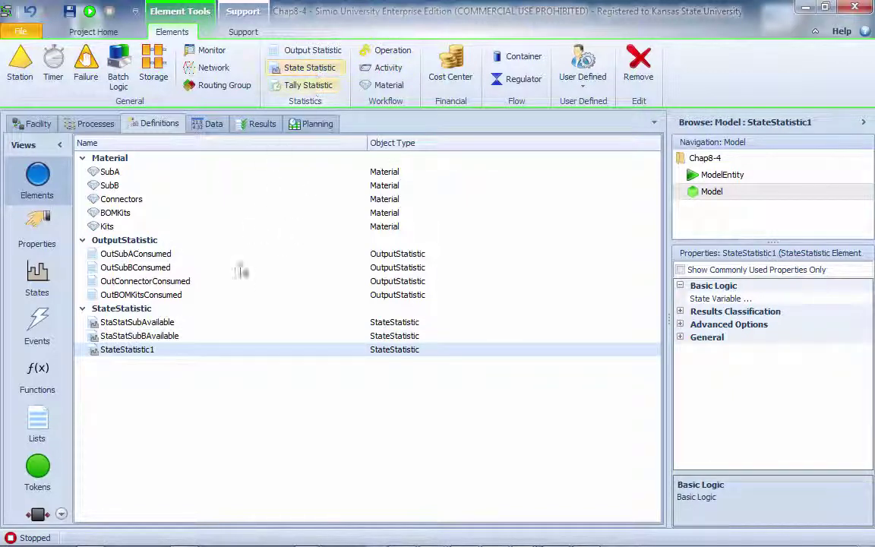
click(167, 350)
key(ctrl+v)
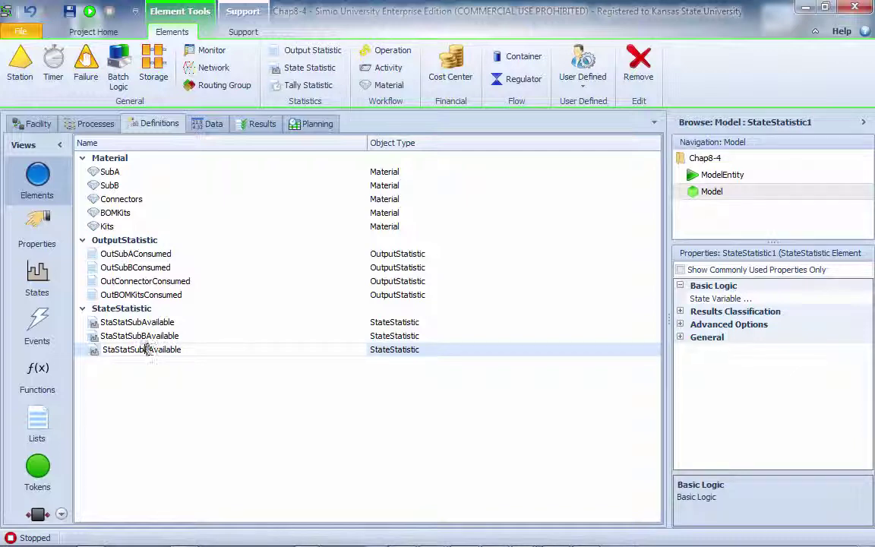
drag(148, 350, 137, 350)
key(BackSpace)
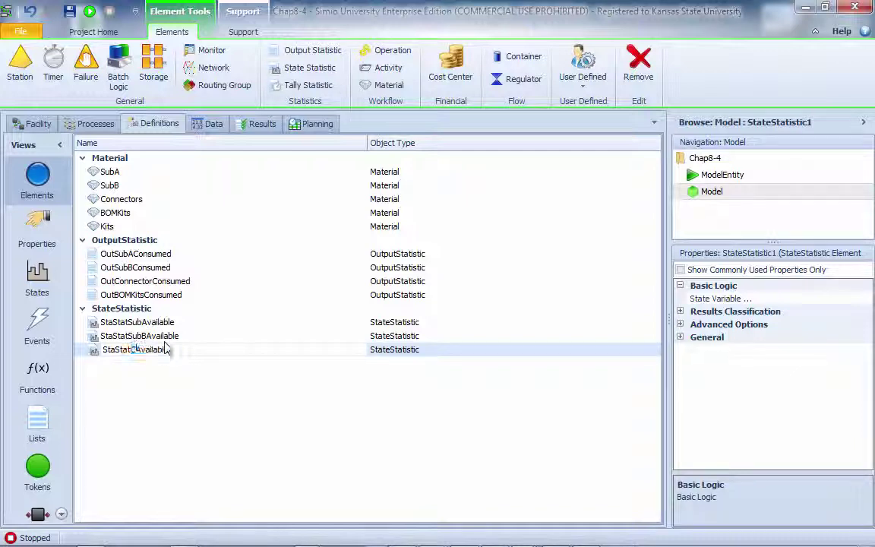
text(Conn)
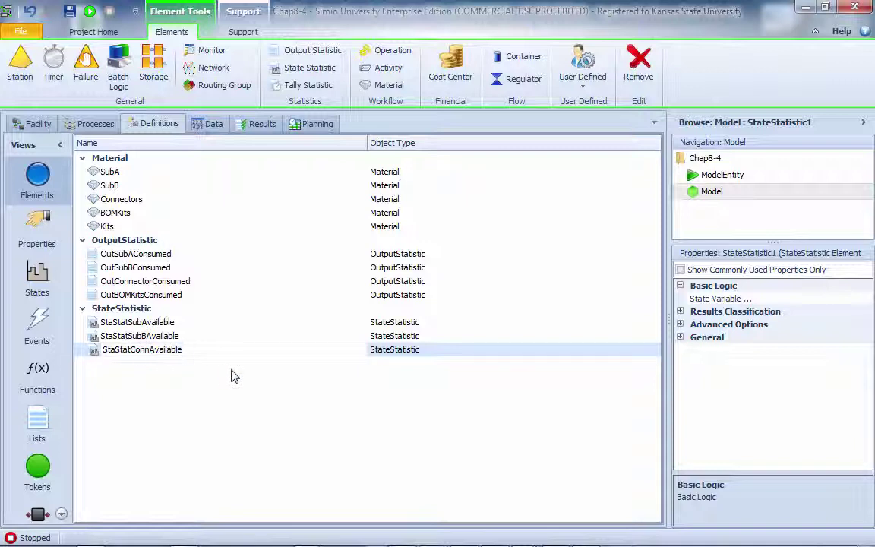
key(Return)
- Widen the properties area and set the state variable of StaStatSubAvailable to SubA.QuantityAvailable
click(233, 325)
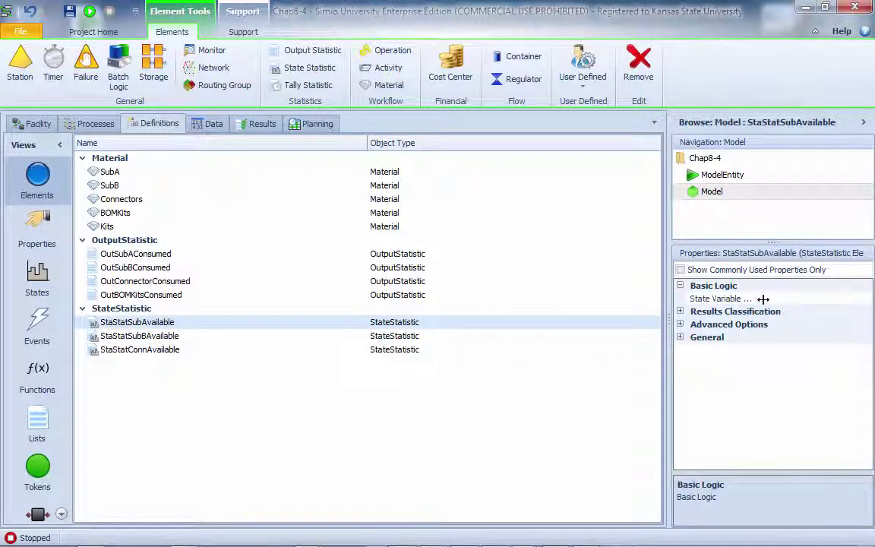
drag(668, 322, 576, 322)
click(722, 298)
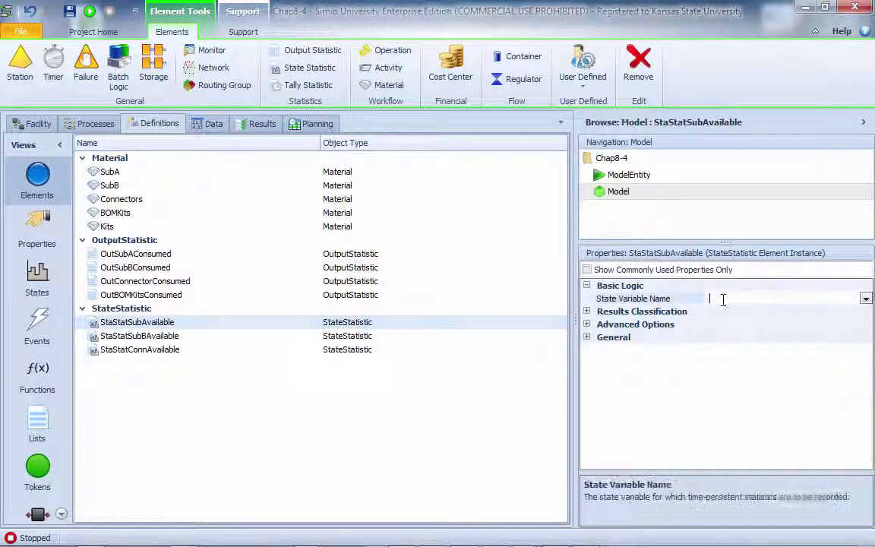
click(866, 298)
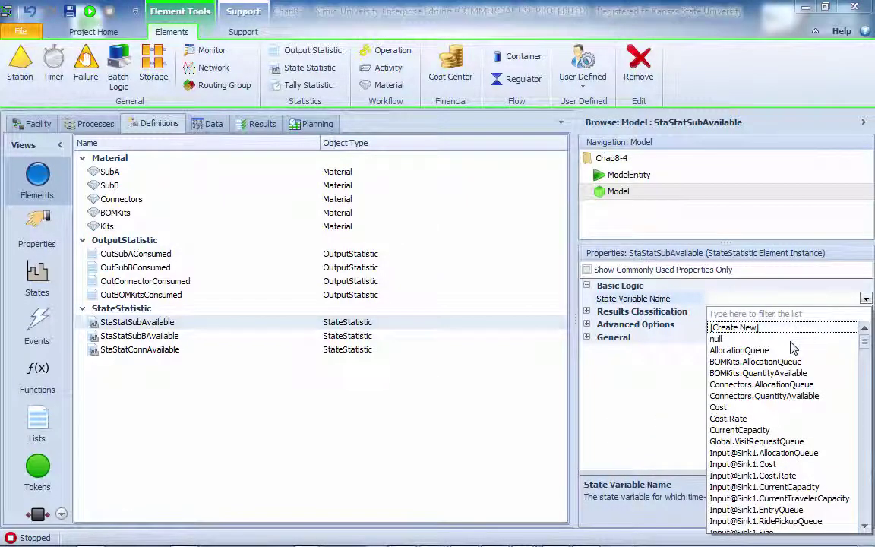
scroll(792, 347, down, 10)
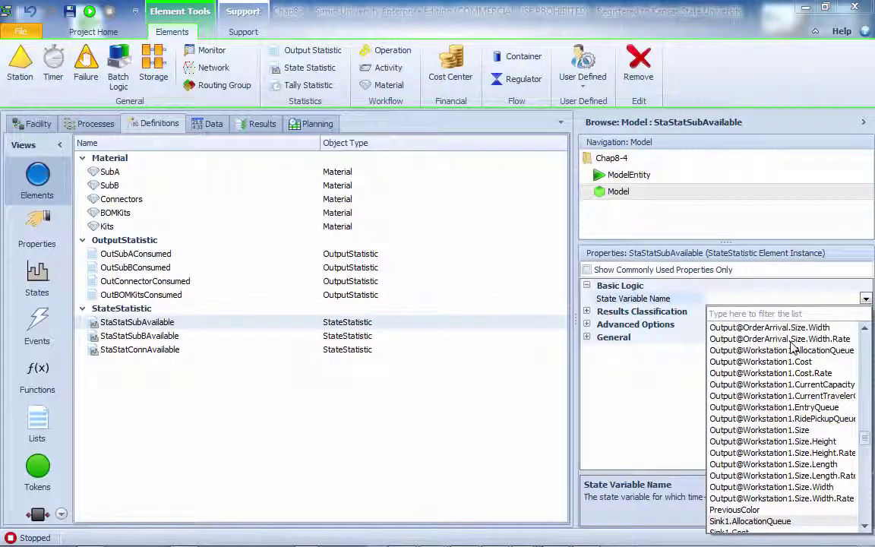
scroll(792, 347, down, 3)
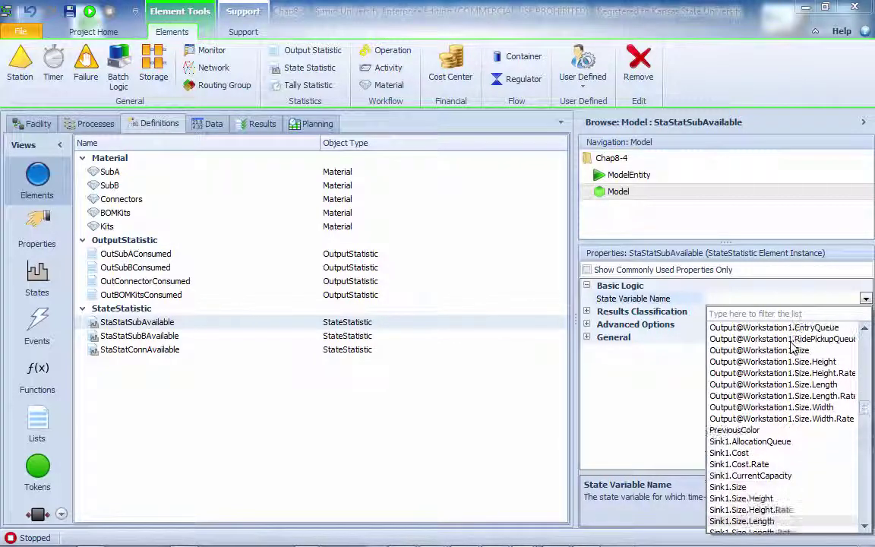
scroll(792, 347, down, 4)
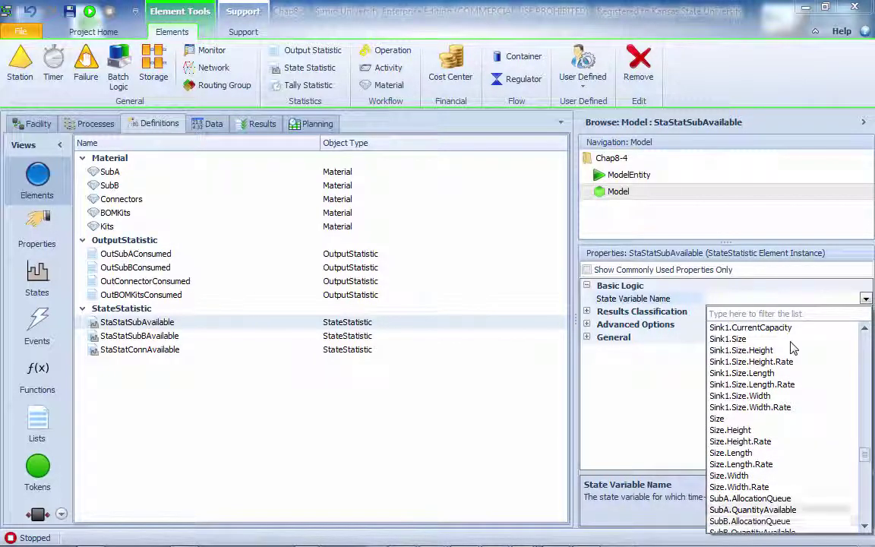
key(Return)
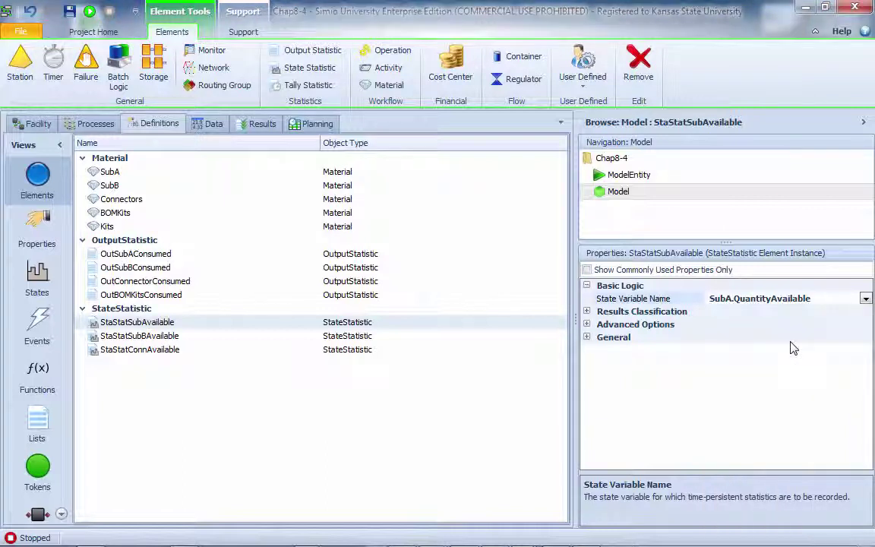
- Set the state variable of StaStatSubBAvailable to SubB.QuantityAvailable
click(182, 336)
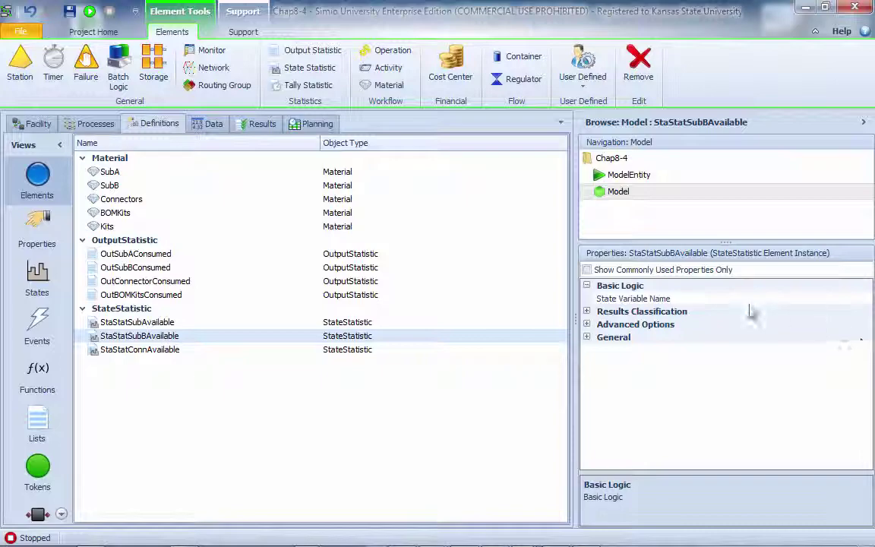
click(840, 301)
click(865, 299)
drag(864, 339, 853, 462)
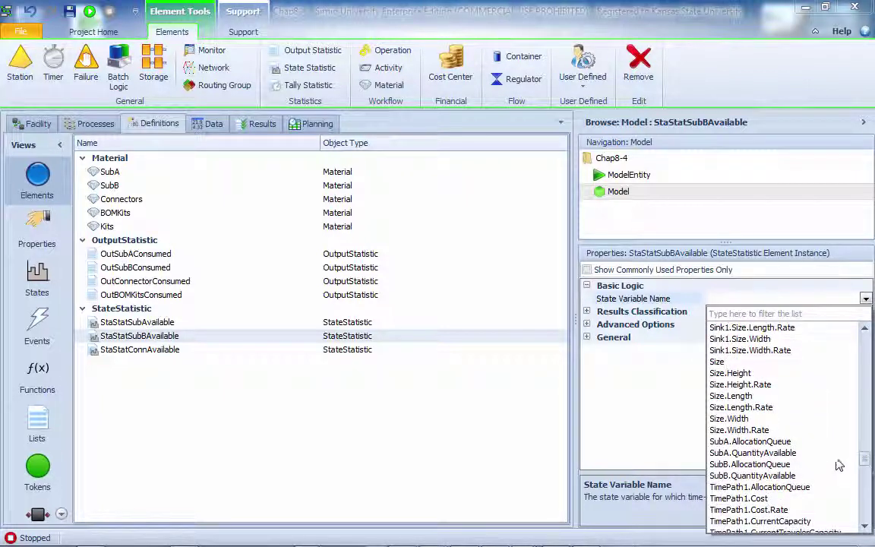
click(764, 476)
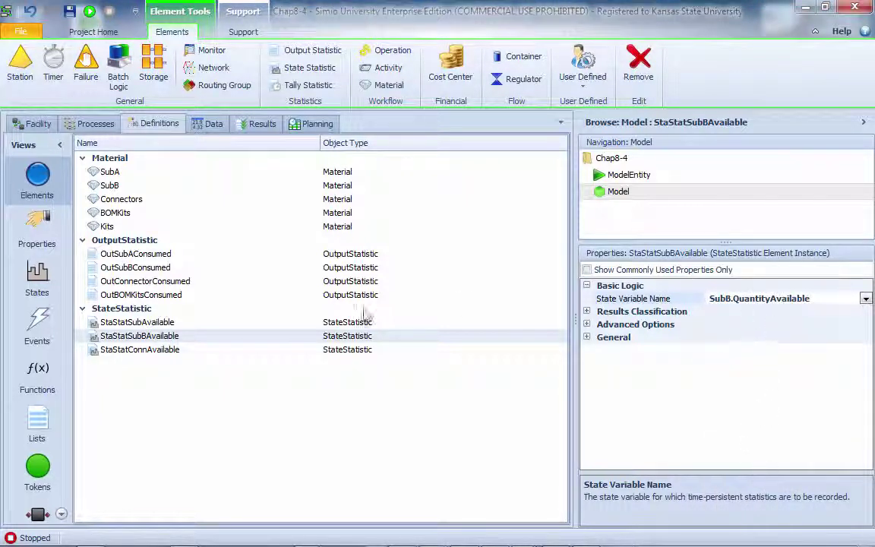
- Set the state variable of StaStatConnAvailable to Connectors.QuantityAvailable
click(248, 352)
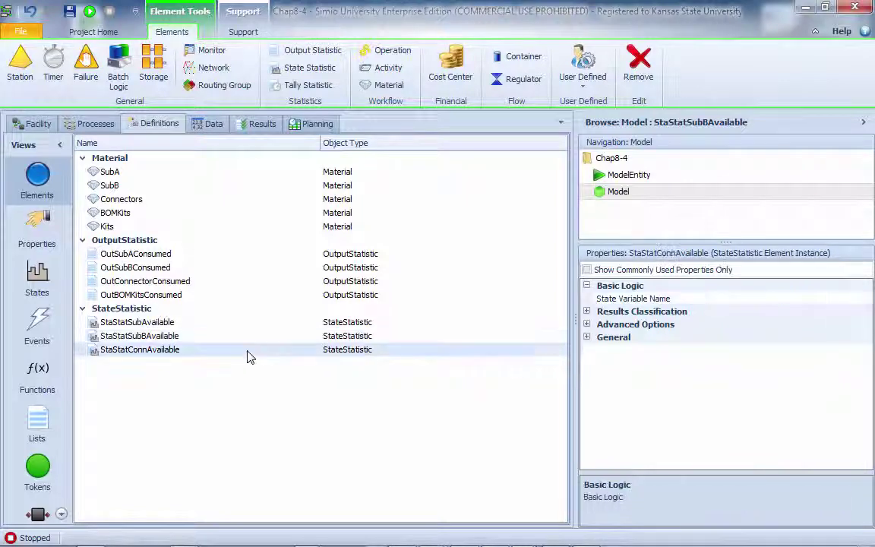
click(773, 296)
click(865, 299)
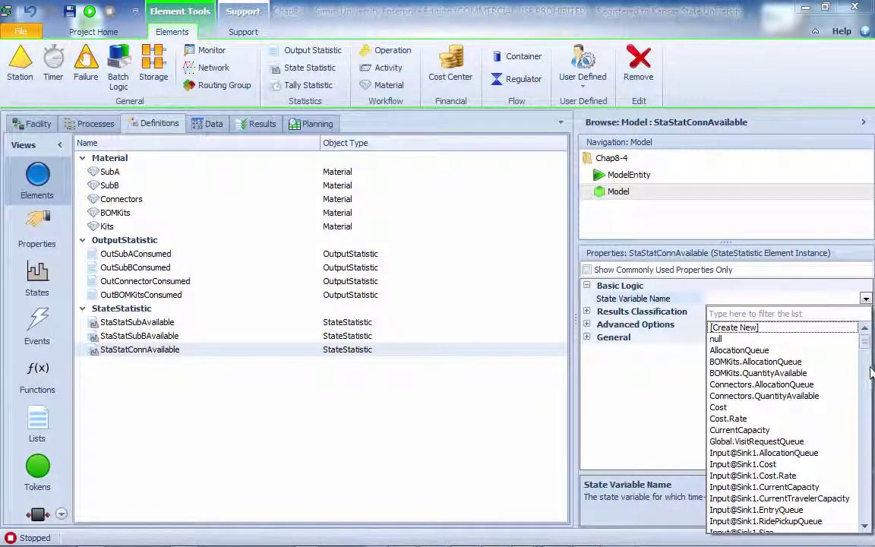
mouse_move(868, 346)
mouse_down()
mouse_move(866, 466)
mouse_move(854, 349)
mouse_up()
click(807, 395)
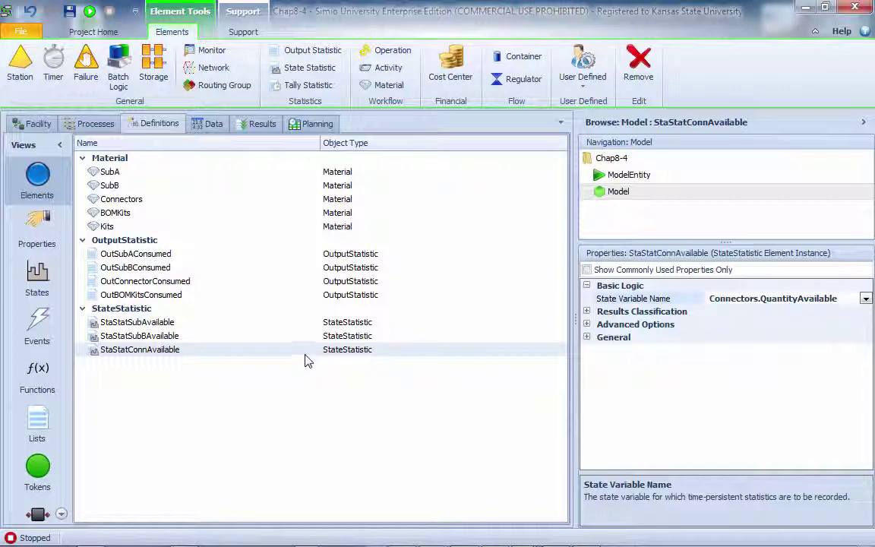
- Classify the results of StaStatSubAvailable with data source SubA, category Inventory Level and data item Number
click(217, 324)
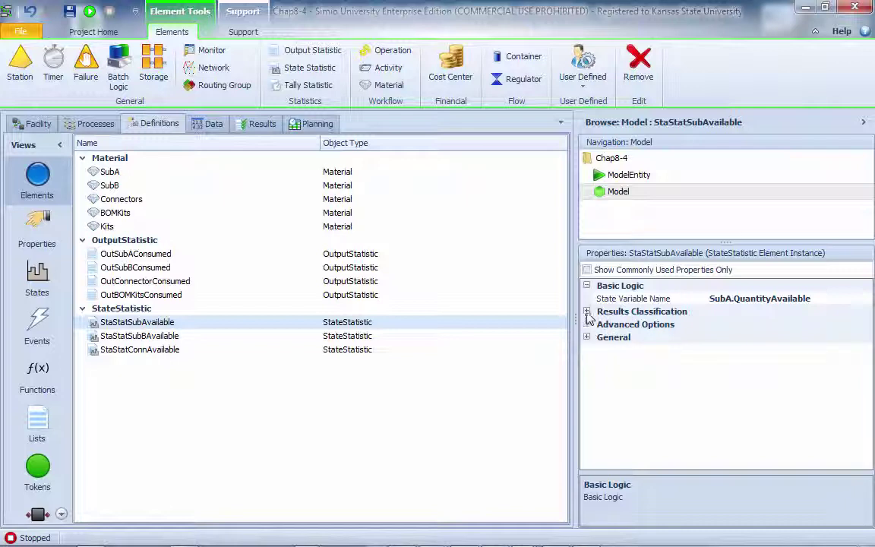
click(587, 312)
drag(575, 317, 549, 316)
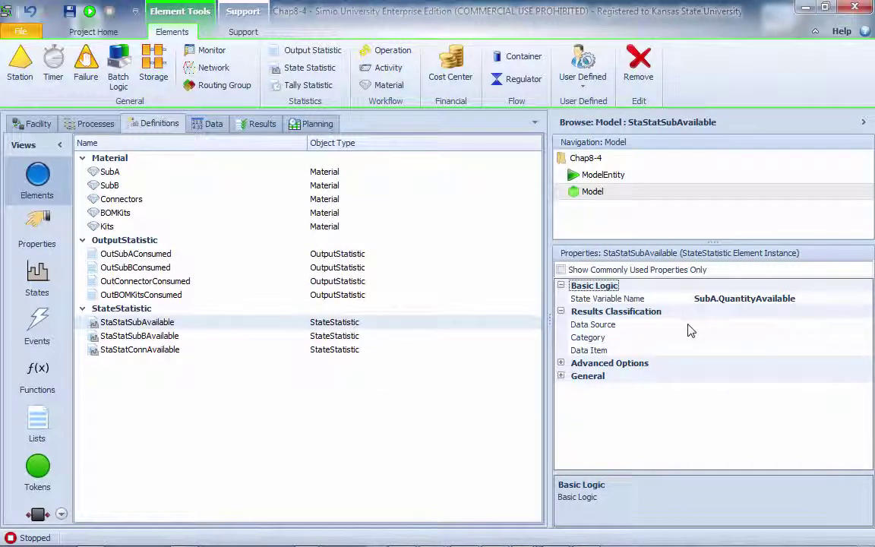
drag(690, 324, 650, 322)
click(681, 324)
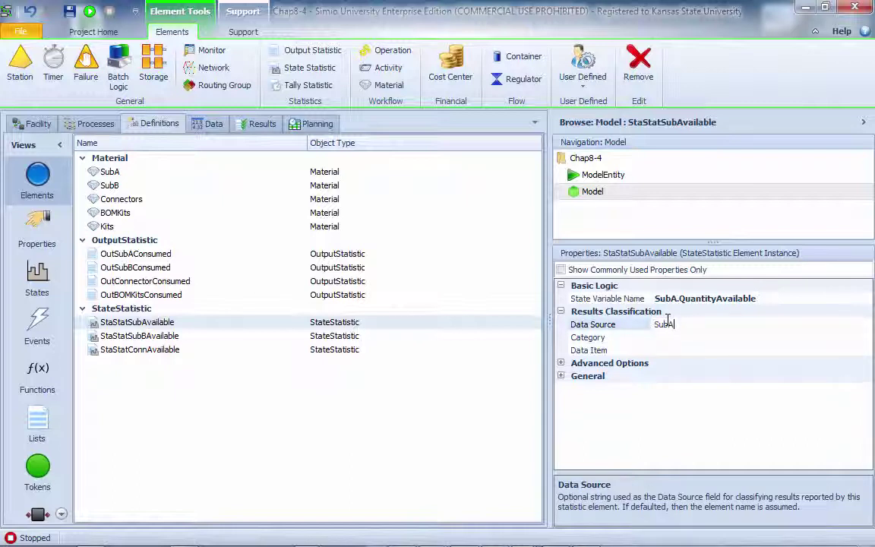
click(670, 337)
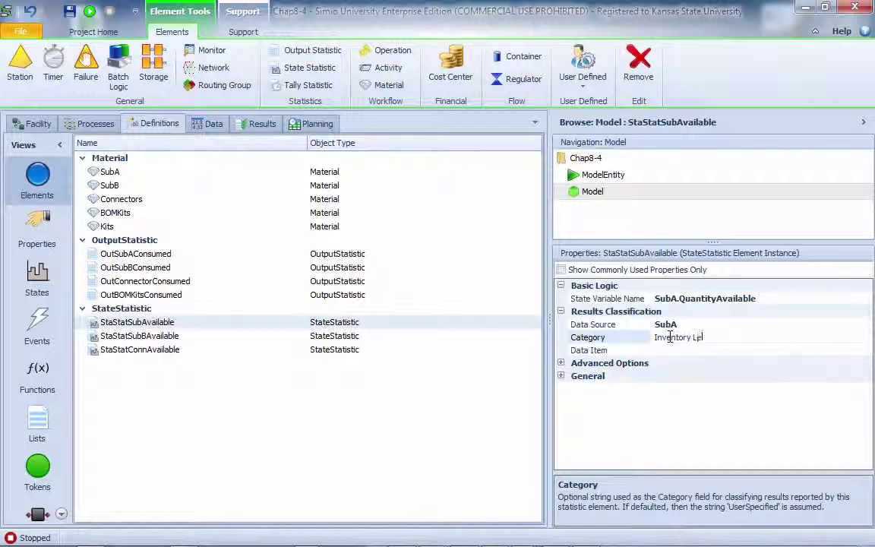
shift+click(669, 338)
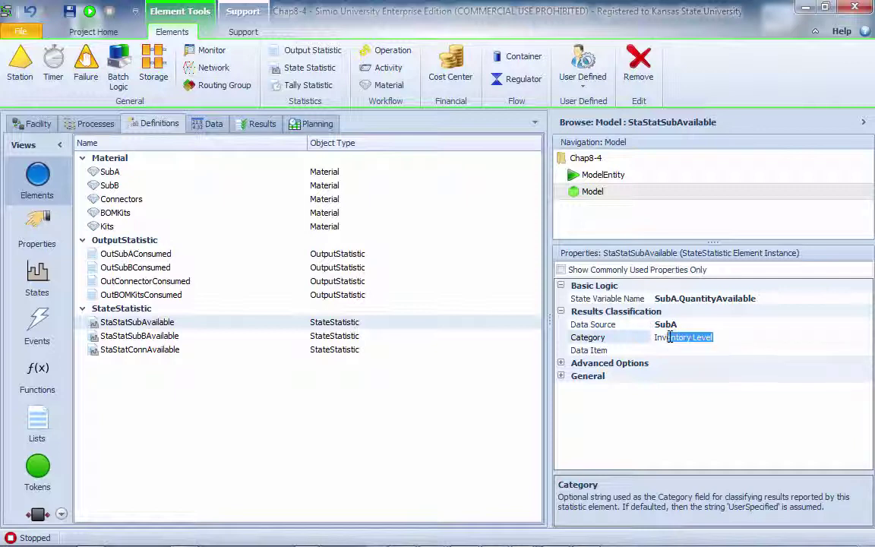
click(686, 350)
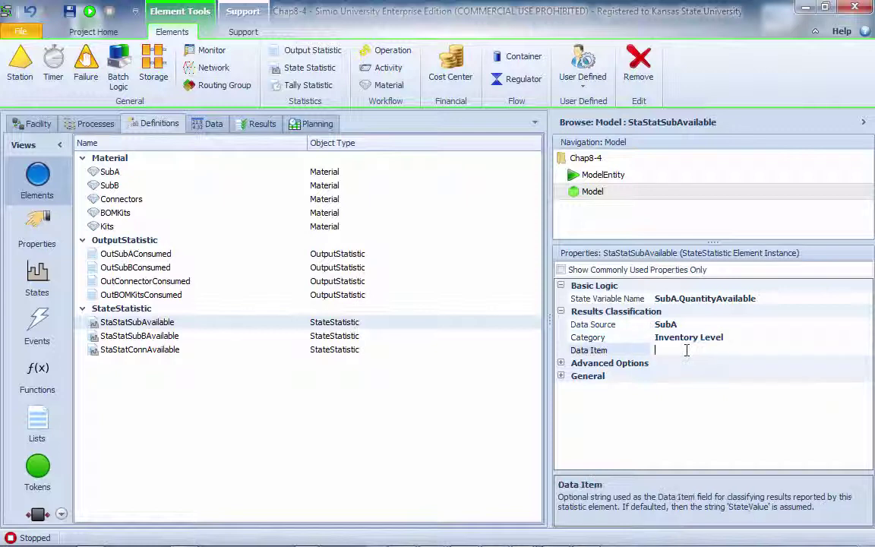
text(Number)
- Classify the results of StaStatSubBAvailable with data source SubB, category Inventory Level and data item Number
click(114, 336)
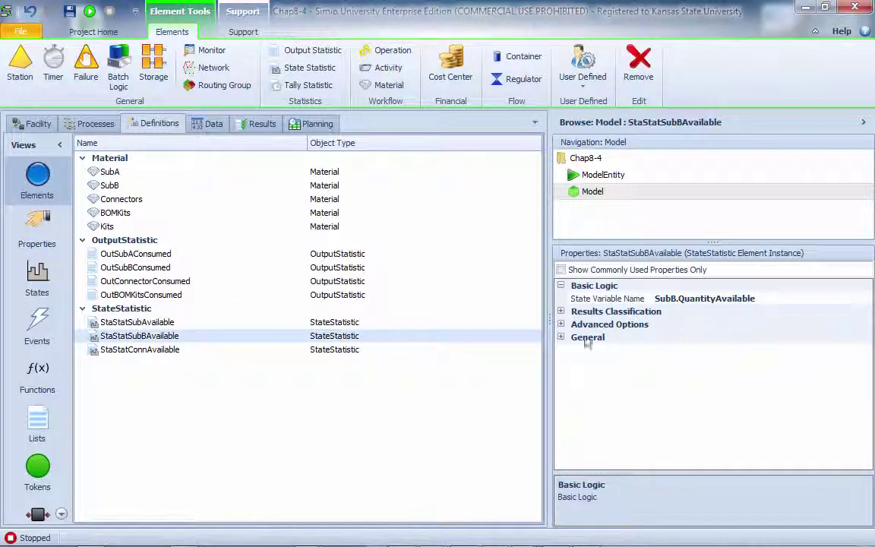
click(560, 311)
click(681, 324)
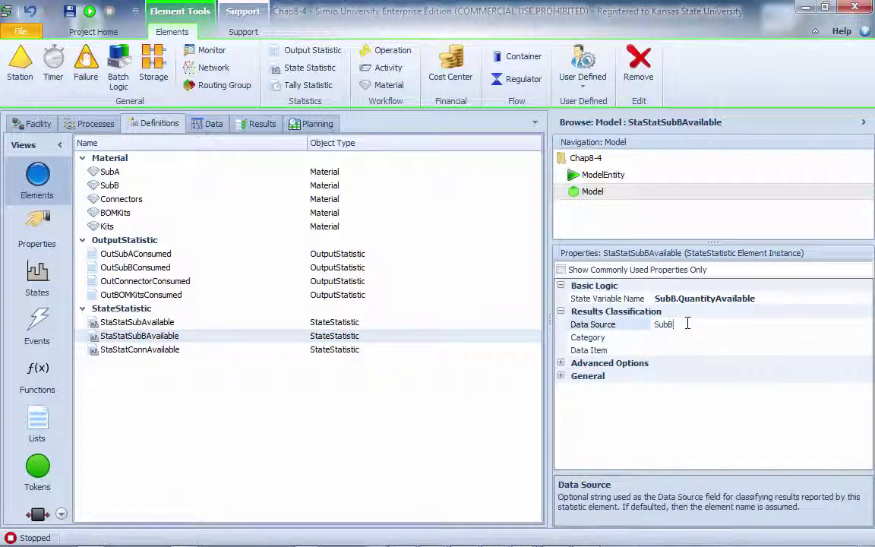
click(668, 337)
text(Inventory Level)
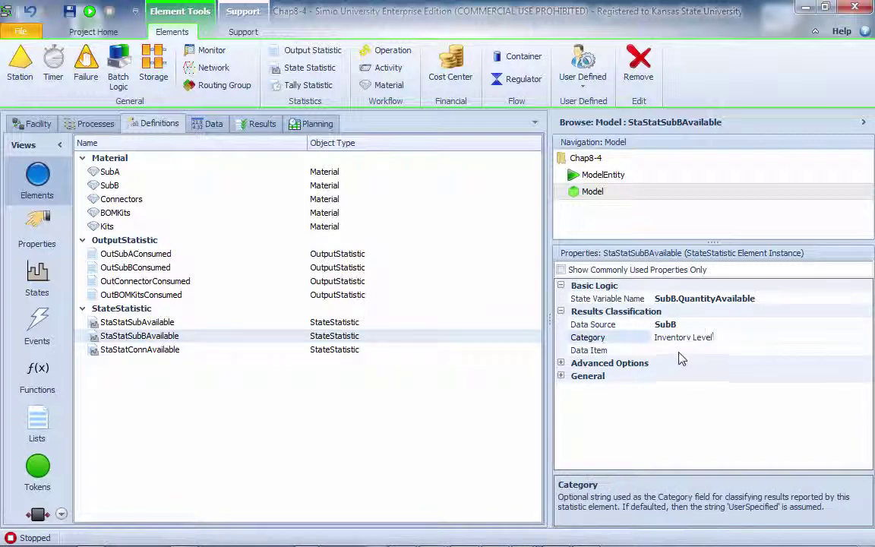
click(675, 350)
text(Numb)
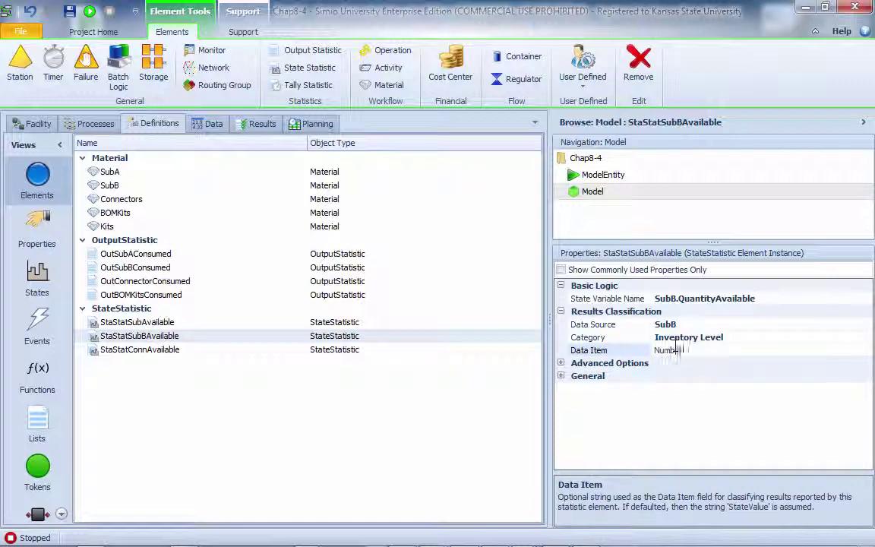
text(er)
key(Return)
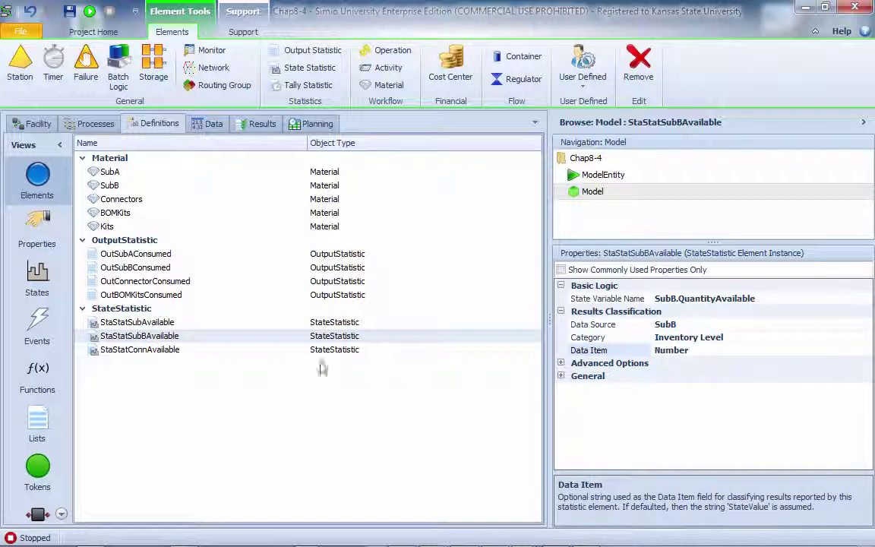
- Classify the results of StaStatConnAvailable with data source Connectors, category Inventory Level and data item Number
click(158, 349)
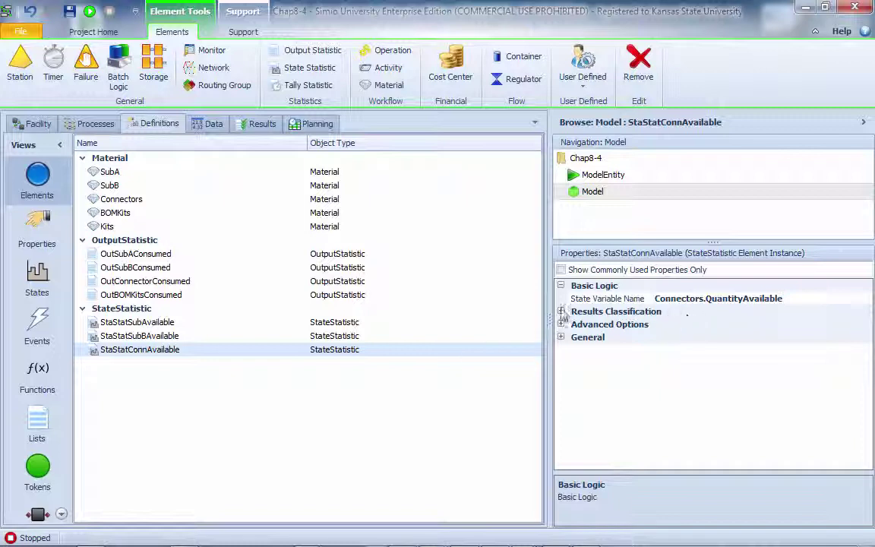
click(694, 324)
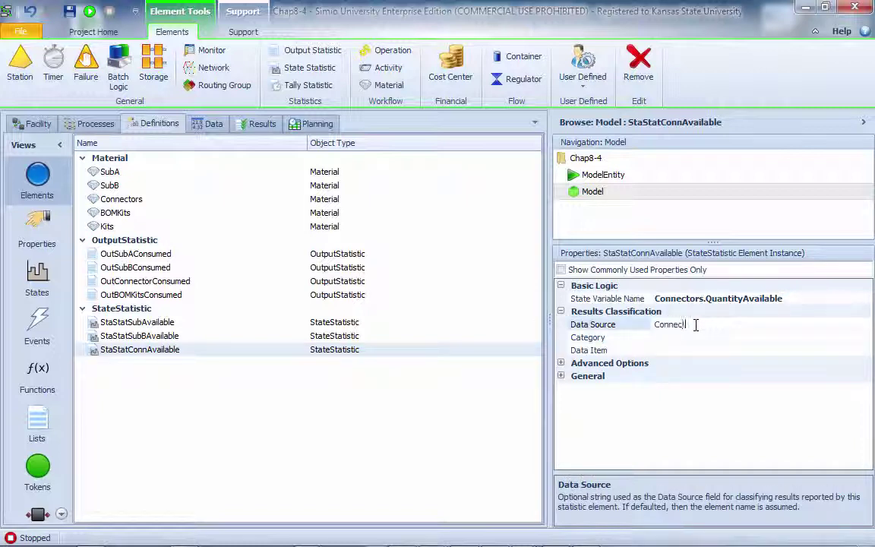
text(Connectors)
click(668, 336)
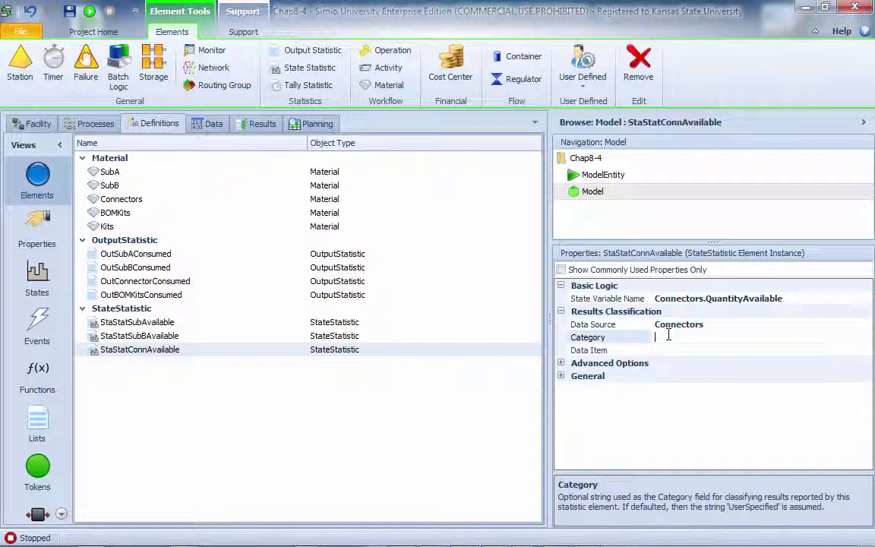
text(Inventory Level)
click(671, 351)
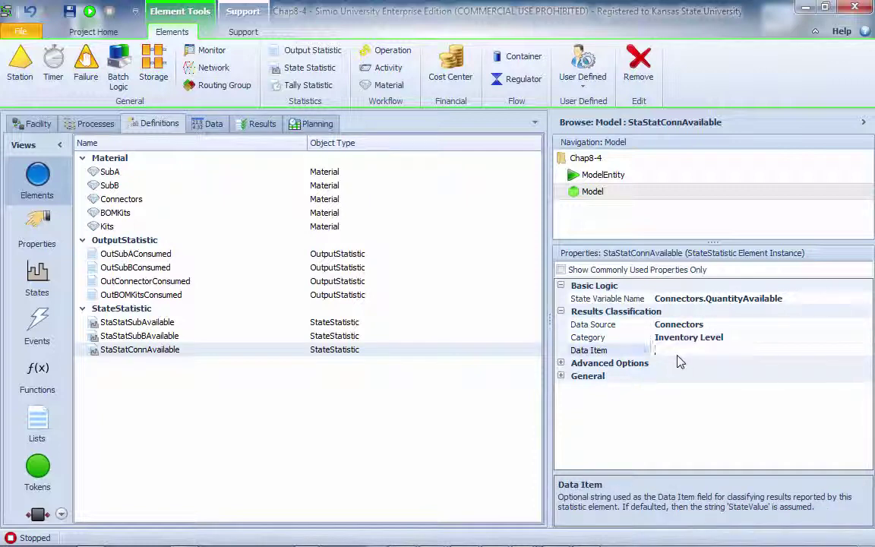
text(Number)
key(Return)
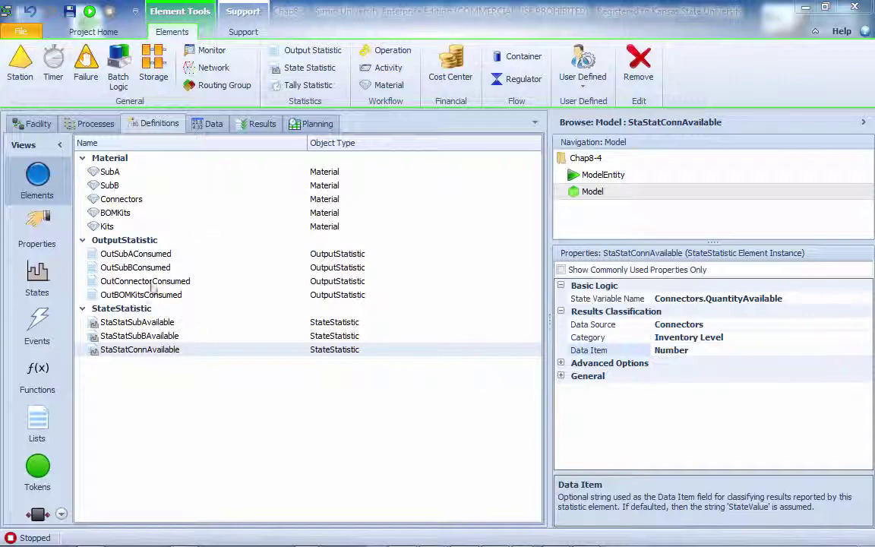
- Fast-forward the model through a full run and examine the Inventory Level statistics of Connectors, SubA and SubB in the pivot grid
click(42, 125)
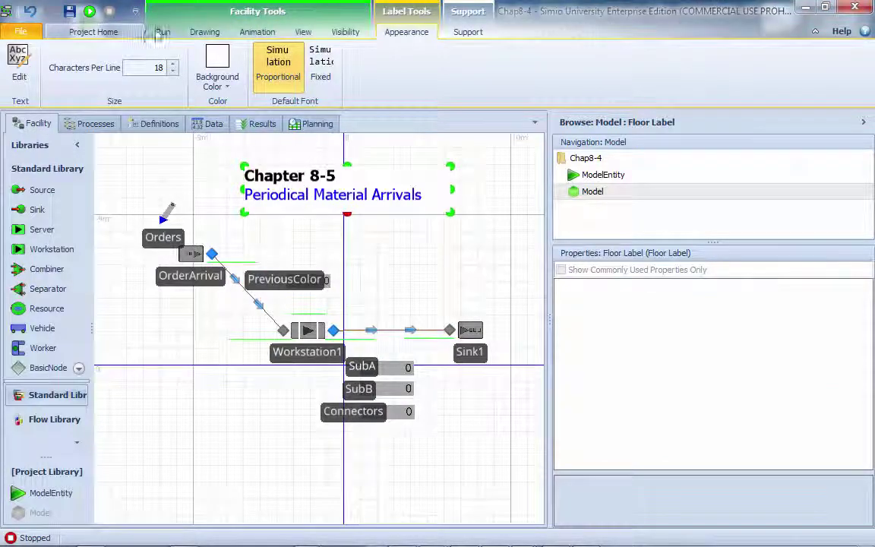
click(163, 32)
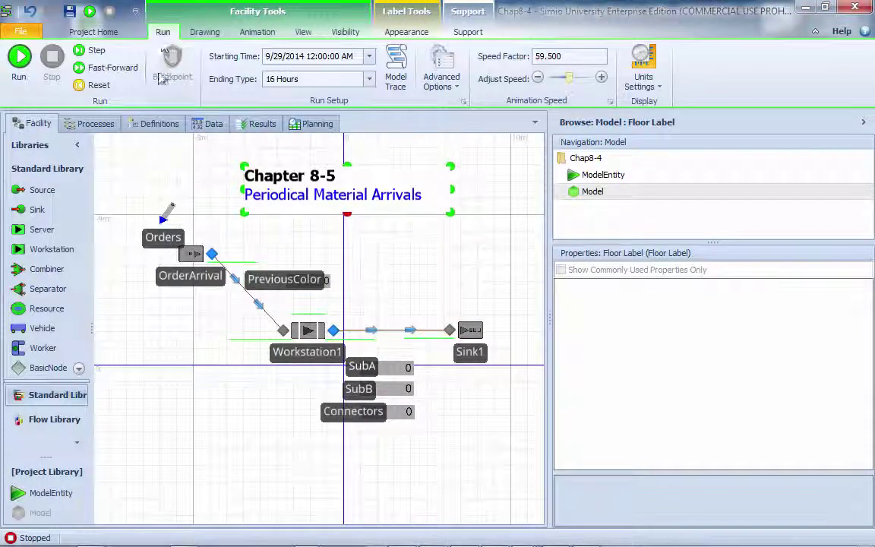
click(113, 68)
click(262, 123)
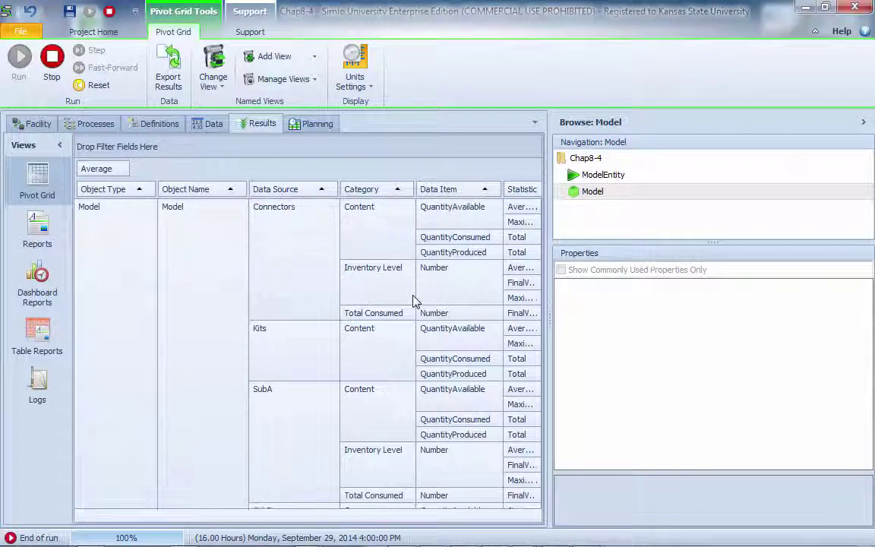
scroll(414, 301, down, 2)
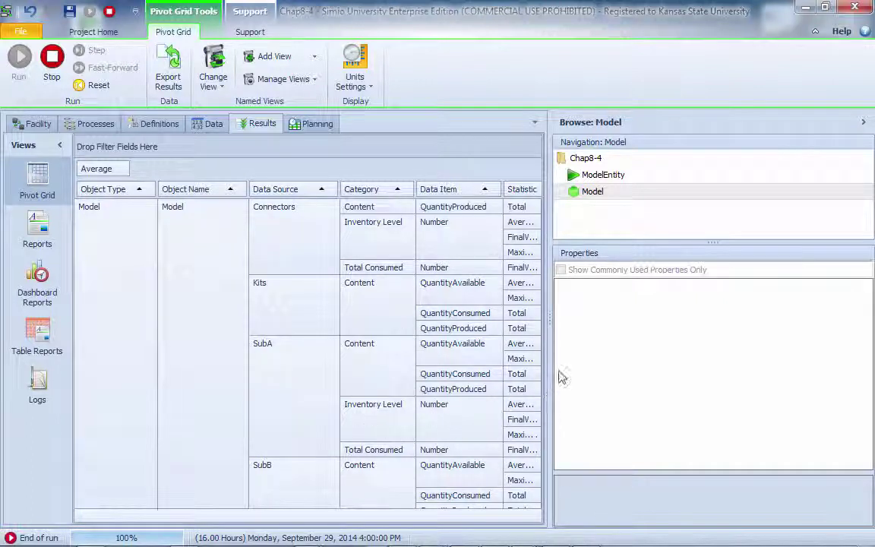
drag(550, 318, 764, 322)
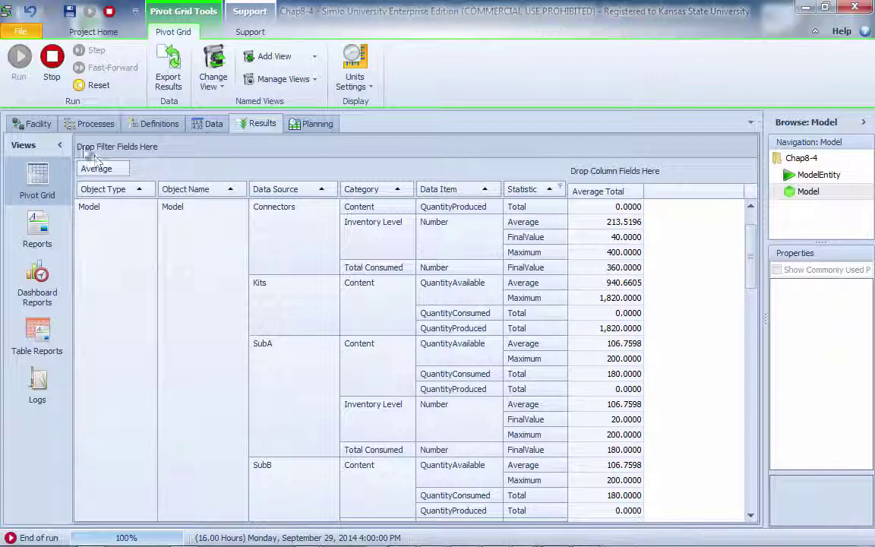
click(52, 60)
click(36, 124)
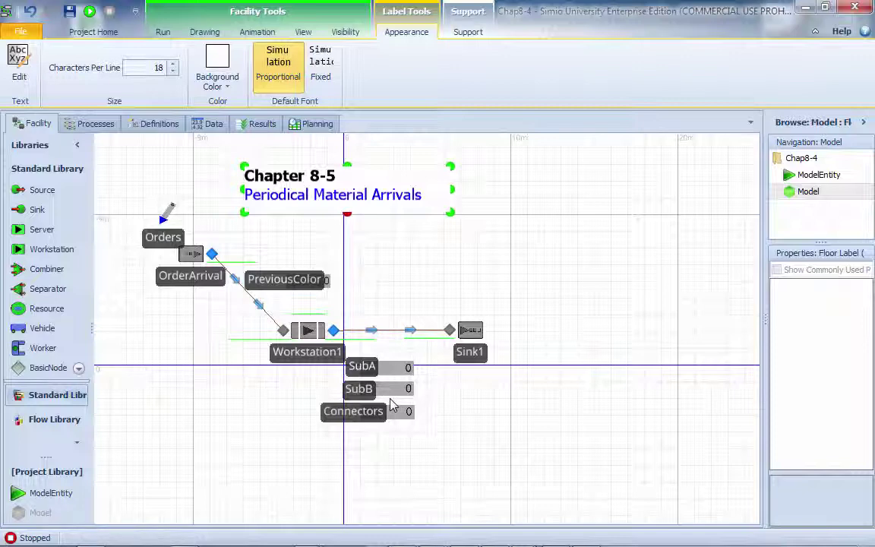
- Add three standard integer properties to the model's property definitions
click(157, 124)
click(37, 224)
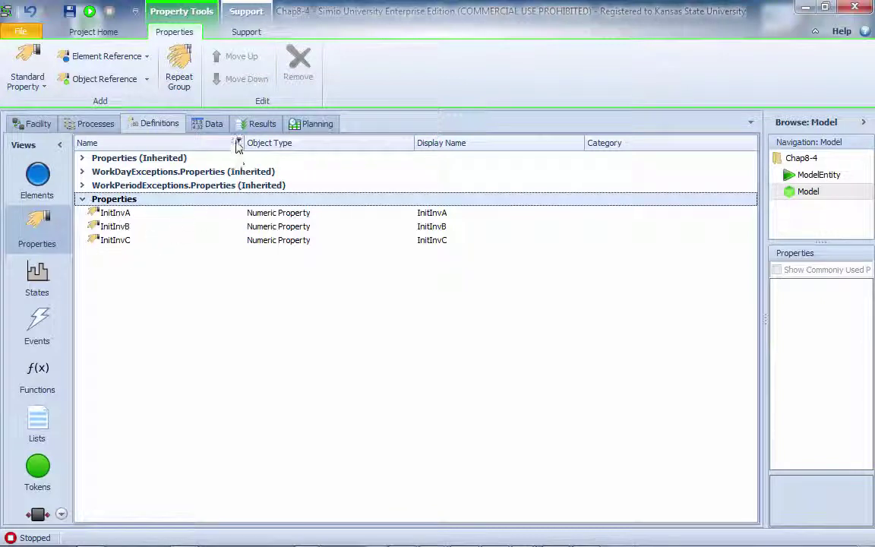
click(40, 88)
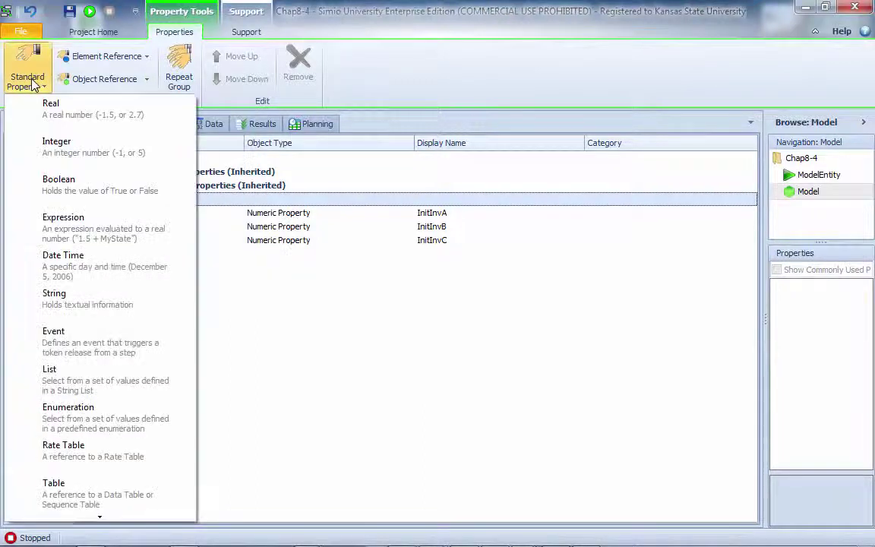
click(64, 156)
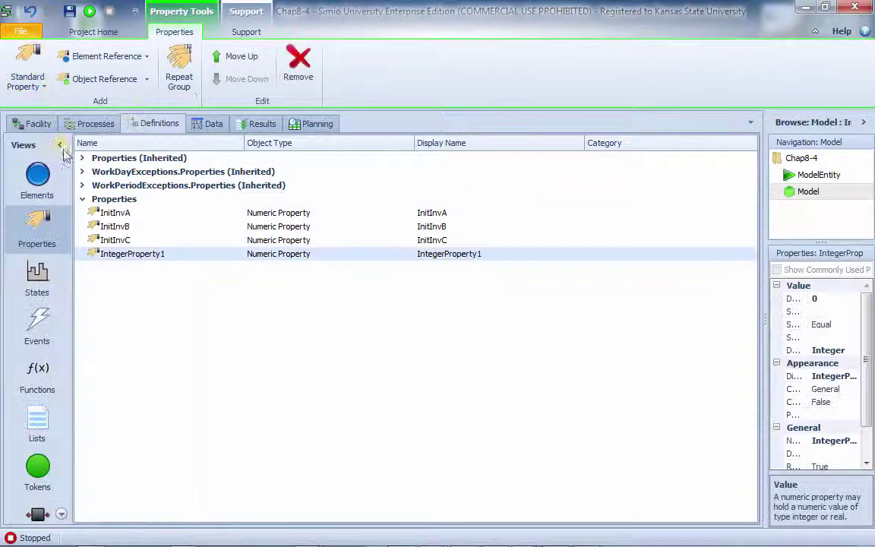
click(40, 88)
click(50, 152)
click(32, 88)
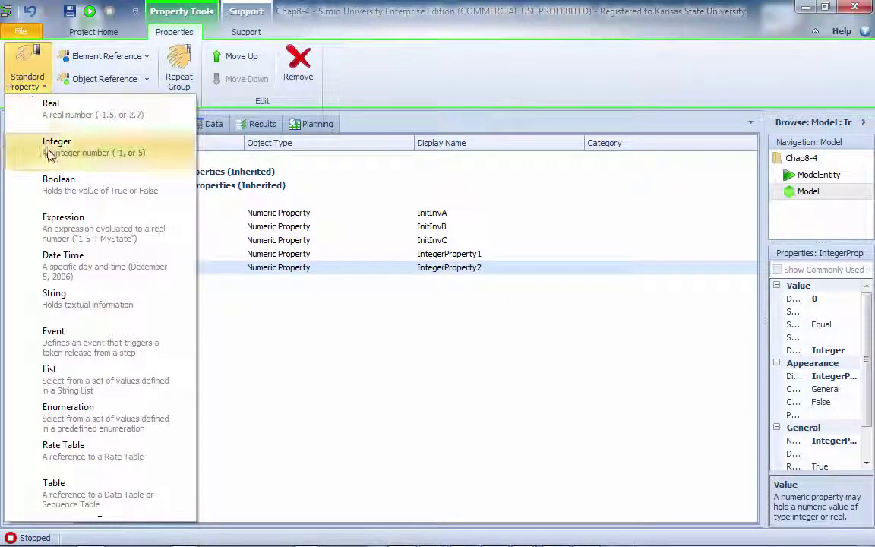
click(50, 152)
- Rename the first new integer property to OrderQtySubA and copy that name
click(156, 256)
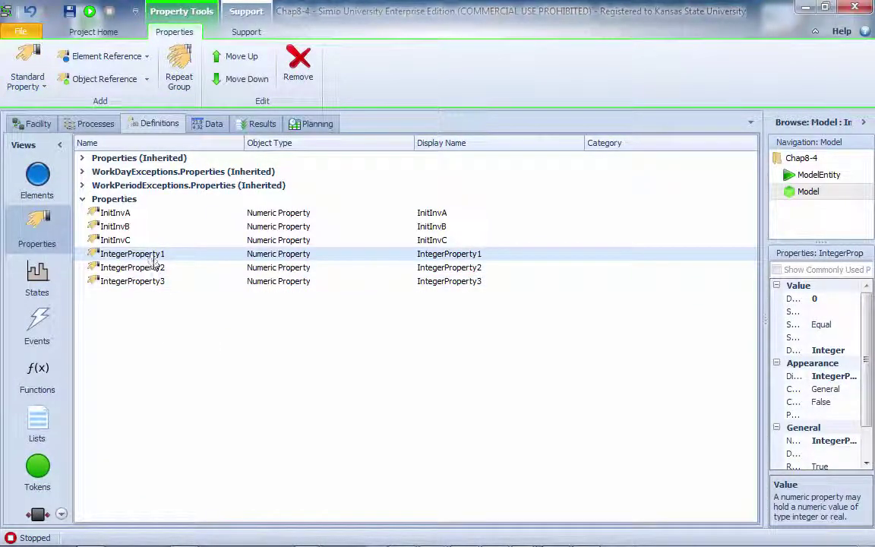
click(153, 256)
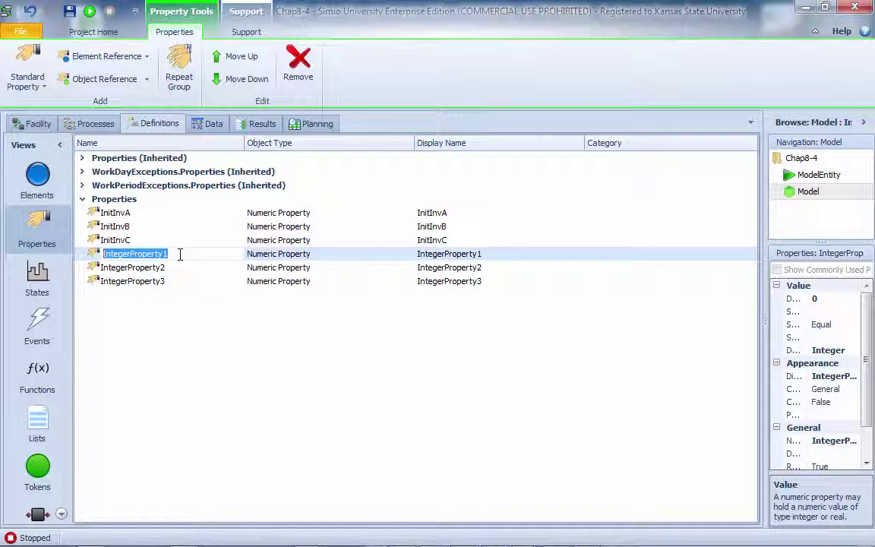
text(OrderQtySub)
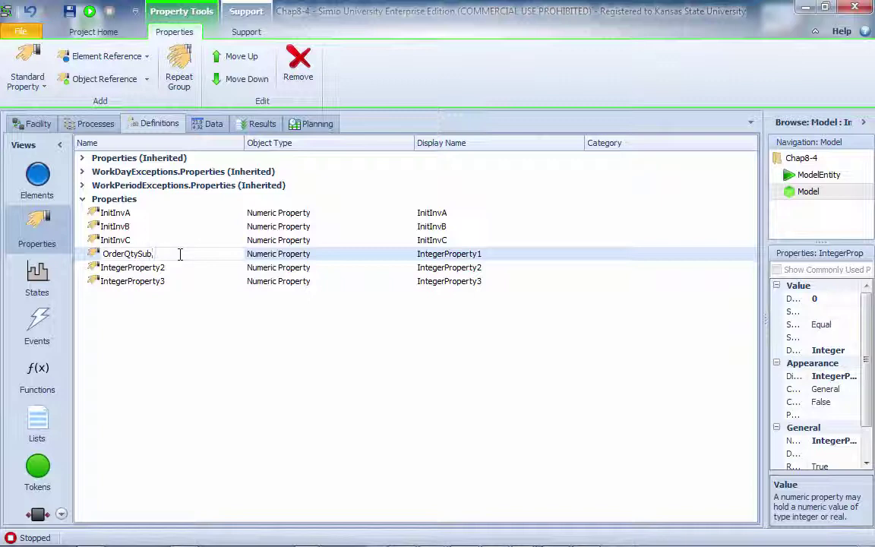
text(A)
key(shift+Left)
key(shift+Left)
key(shift+Left)
key(shift+Left)
key(shift+Left)
key(shift+Left)
key(shift+Left)
key(shift+Left)
key(shift+Left)
key(shift+Left)
key(shift+Left)
key(ctrl+c)
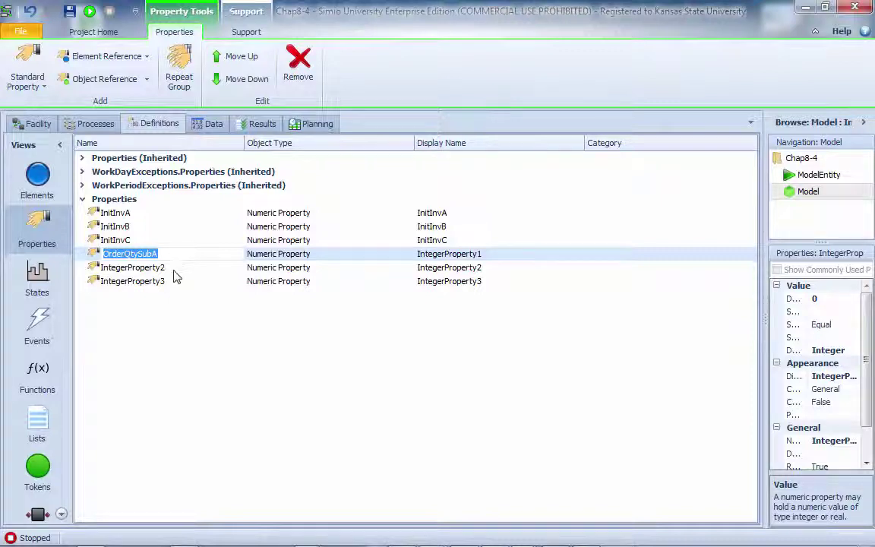
- Rename the second new integer property to OrderQtySubB, reusing the copied name
click(174, 272)
click(169, 268)
key(ctrl+v)
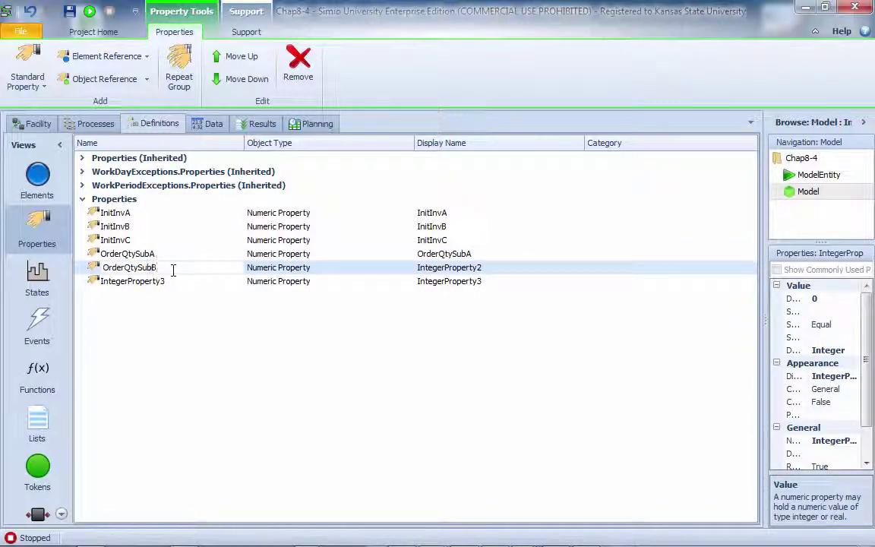
- Rename the third new integer property to OrderQtyConn, reusing the copied name, and widen the property details area
click(166, 282)
click(174, 280)
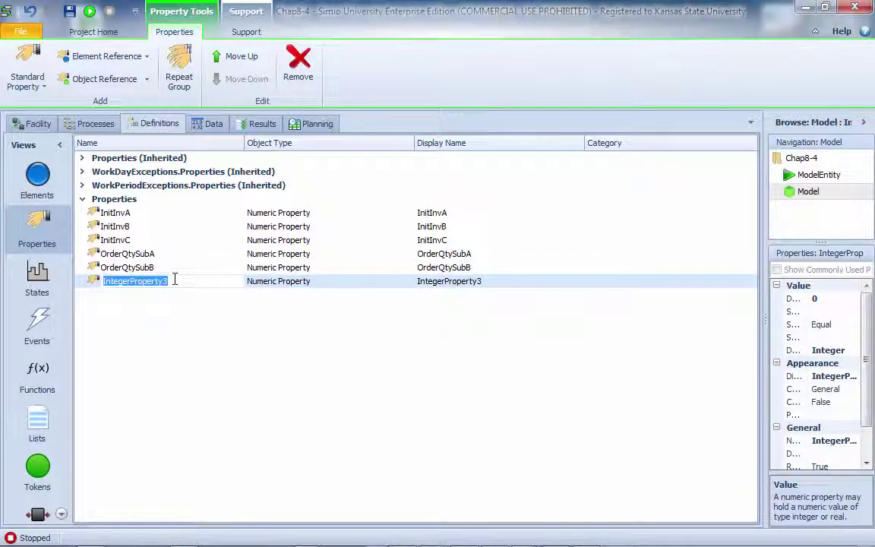
key(ctrl+v)
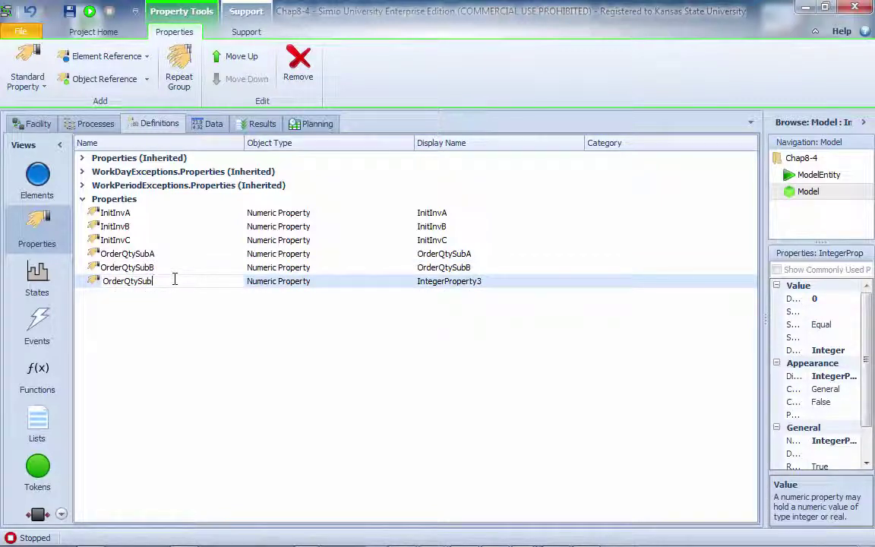
text(Conn)
key(Return)
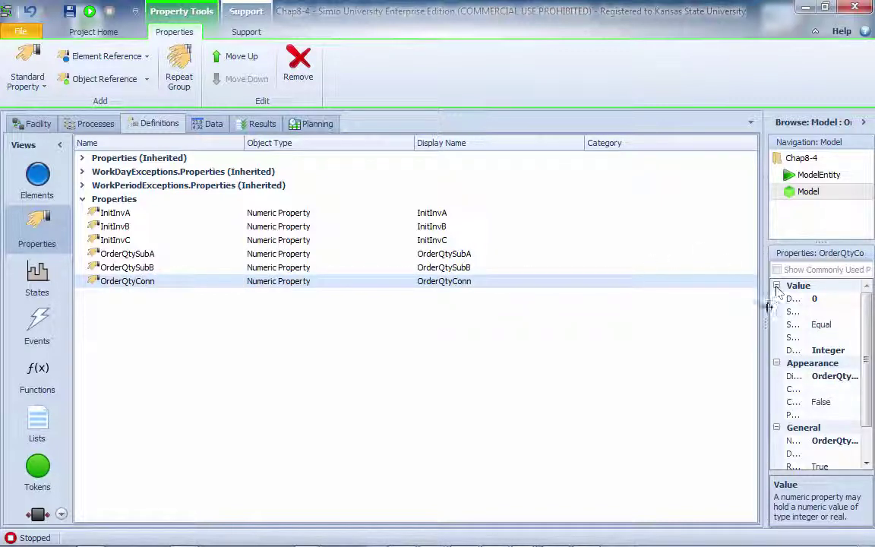
drag(768, 306, 560, 306)
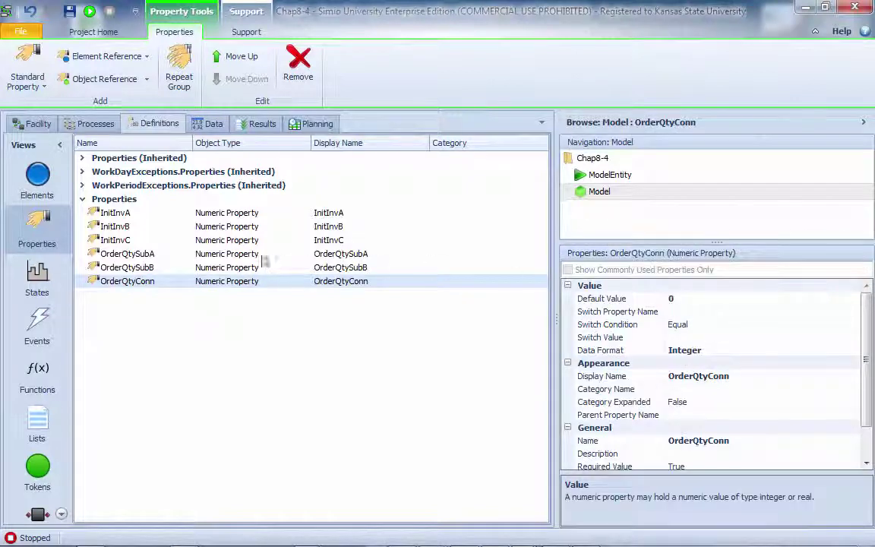
click(164, 254)
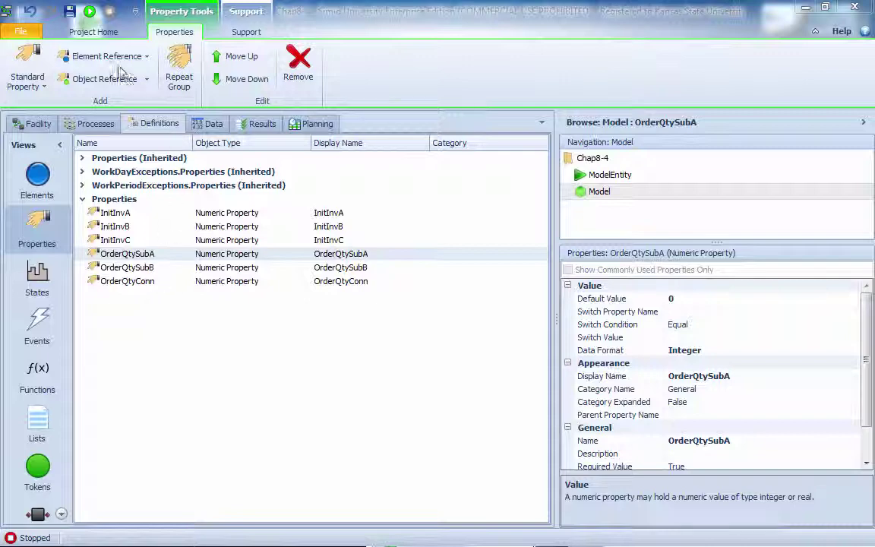
- Add a Timer element to the model's element definitions and name it TimerReplishment
click(37, 173)
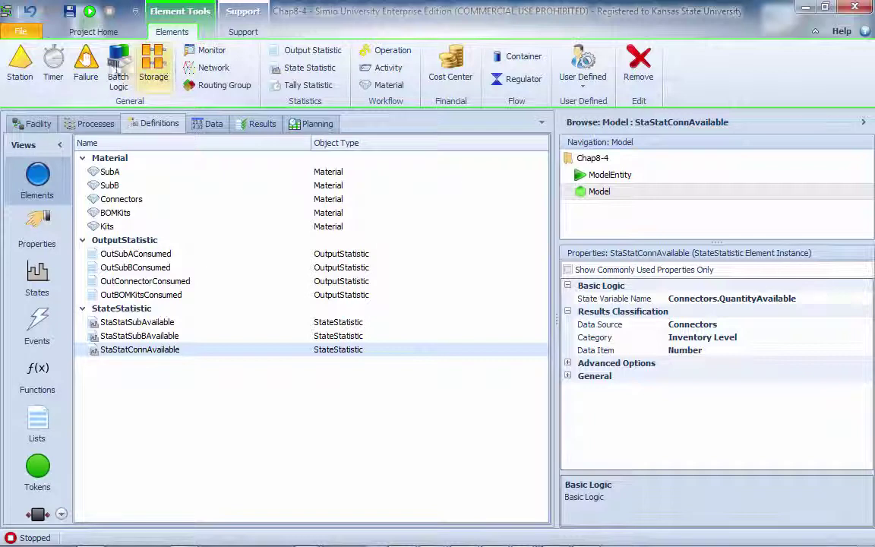
click(53, 64)
click(140, 377)
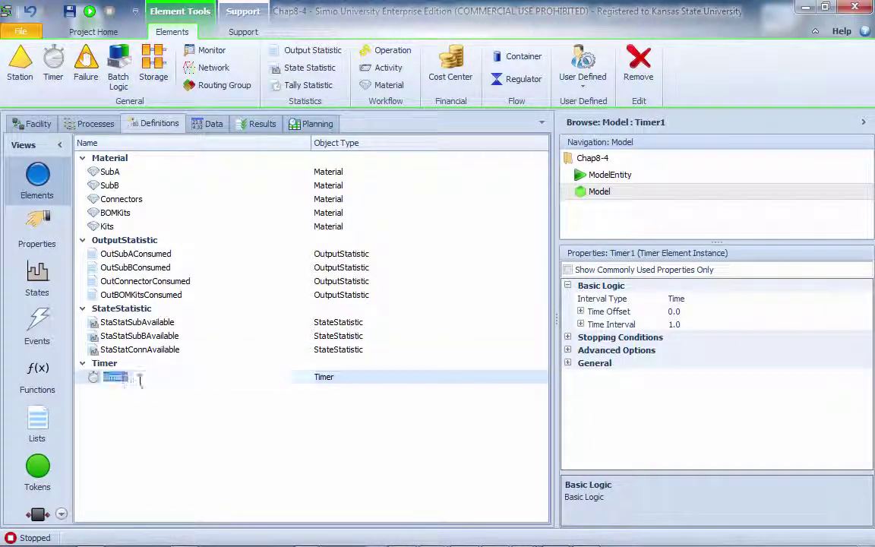
click(154, 379)
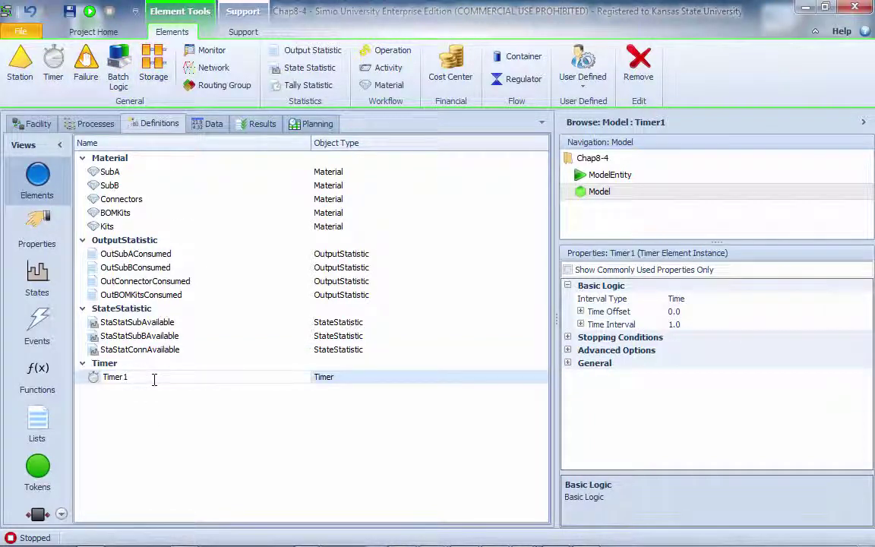
key(BackSpace)
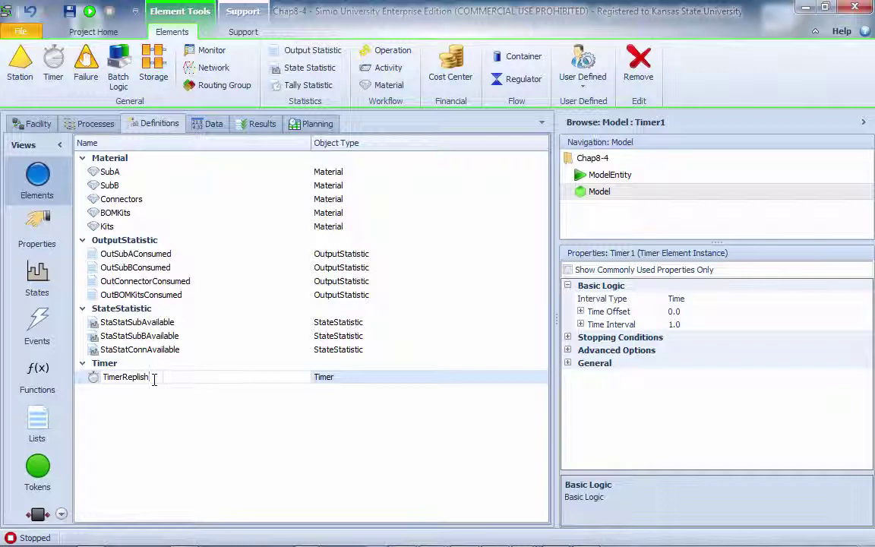
key(Return)
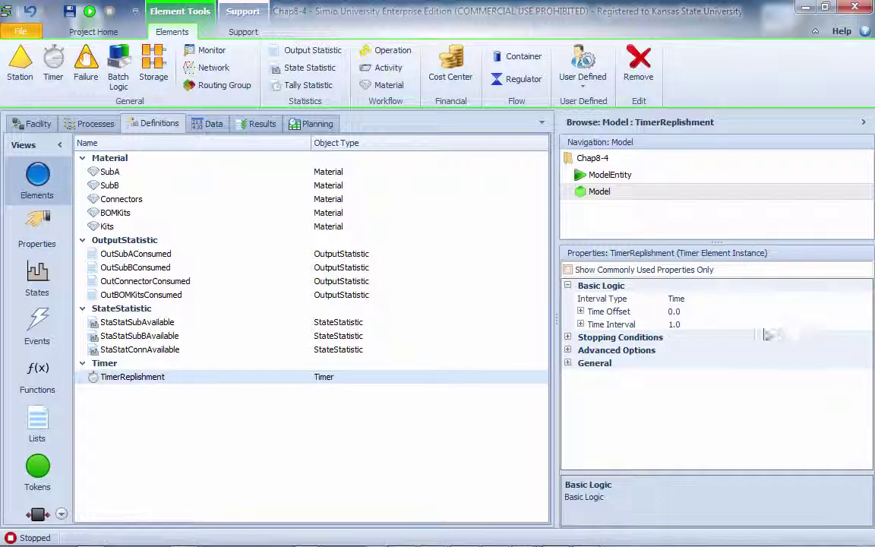
- Set the time interval of TimerReplishment to 2 hours
click(580, 311)
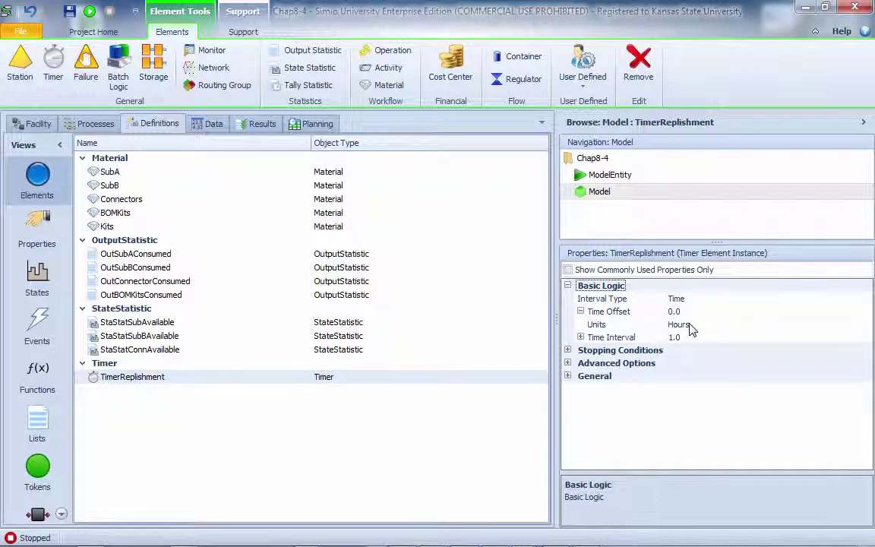
click(692, 336)
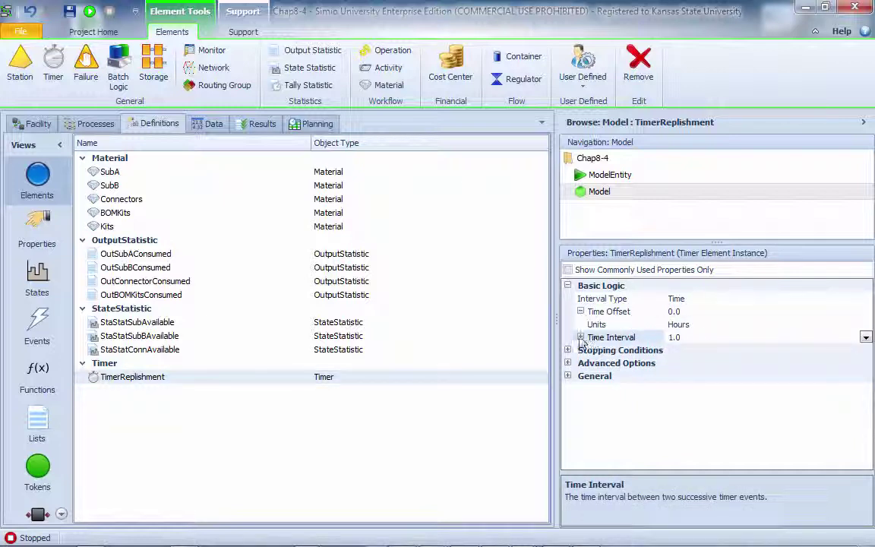
click(580, 337)
click(674, 336)
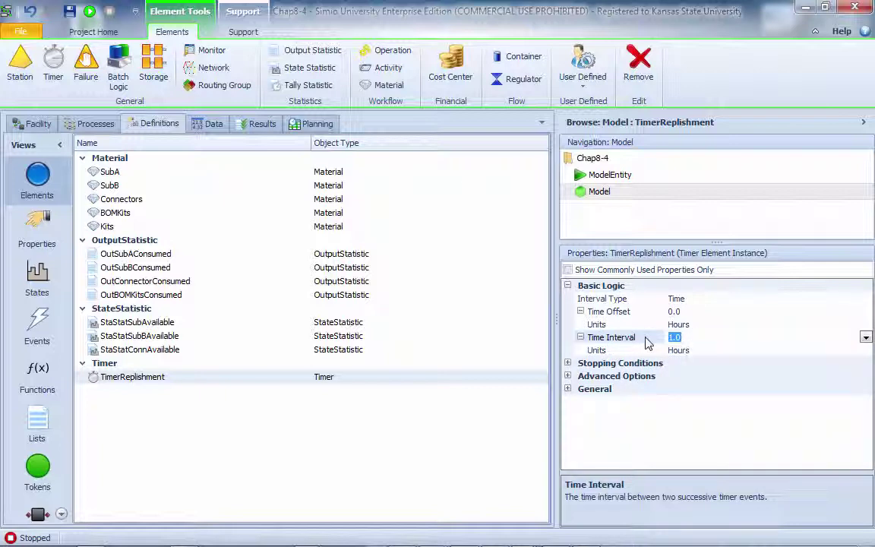
text(2)
click(723, 377)
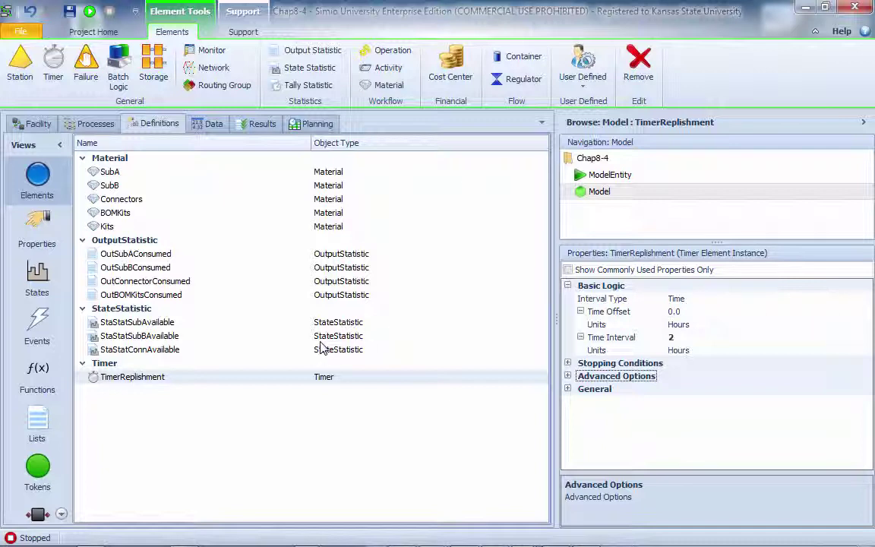
- Create a new process in the model's processes and widen its property details area
click(95, 124)
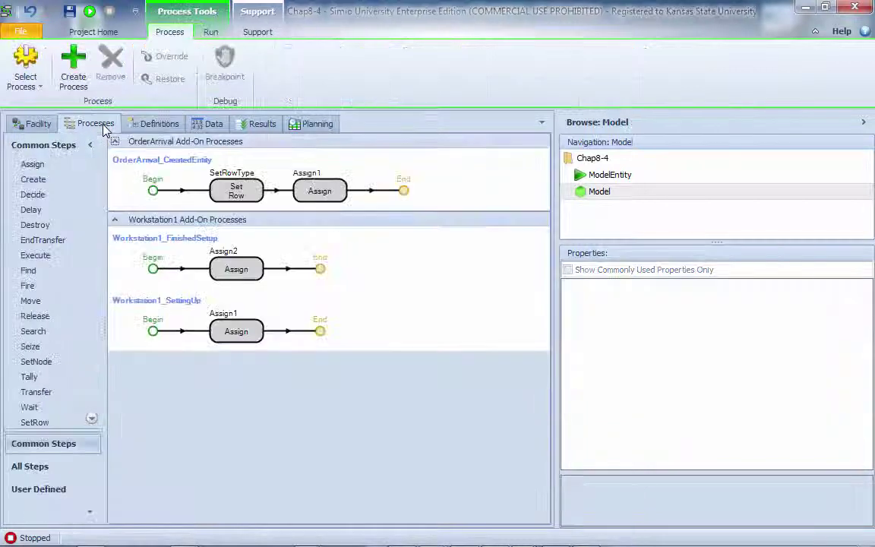
click(41, 88)
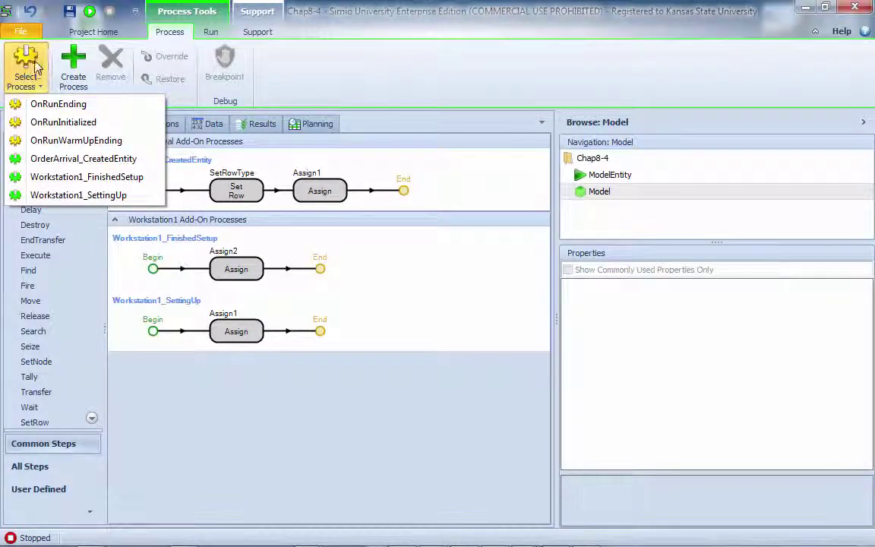
click(73, 69)
click(73, 70)
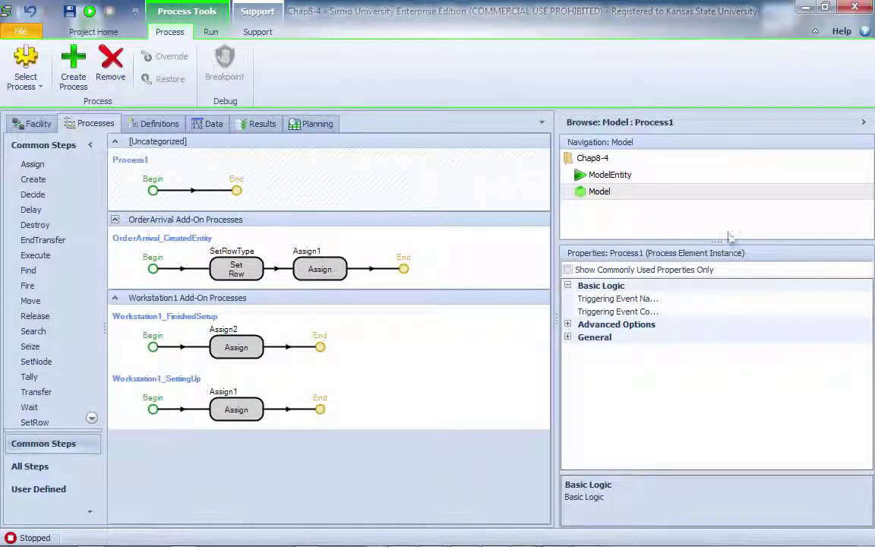
drag(557, 322, 531, 322)
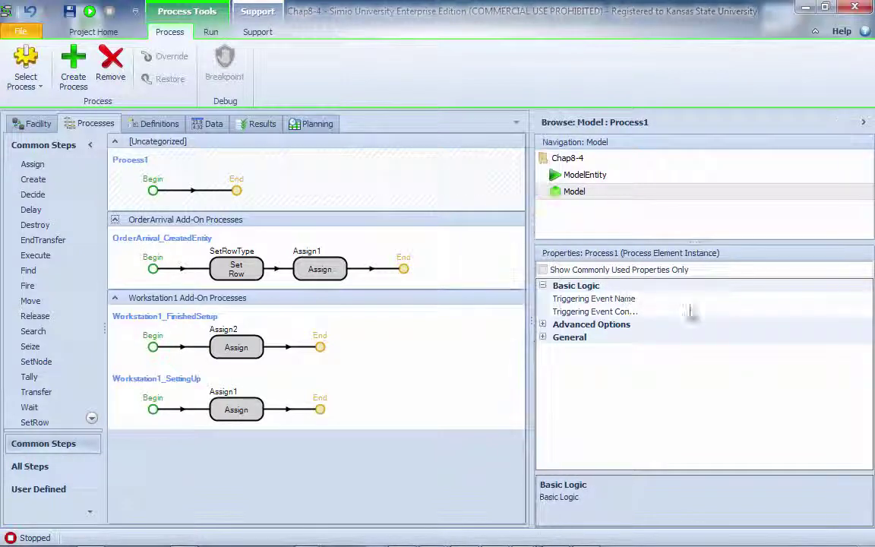
- Set the triggering event of the new process to TimerReplishment.Event
click(721, 299)
click(865, 299)
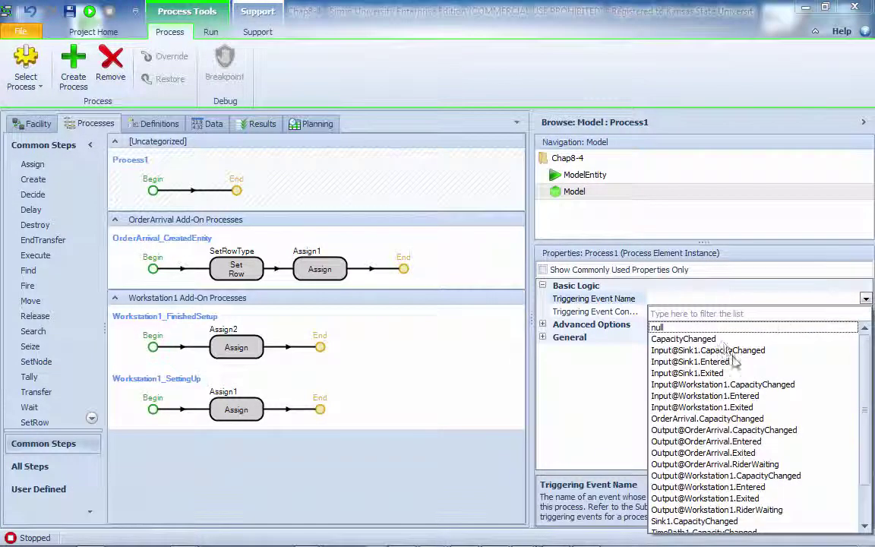
scroll(760, 402, down, 2)
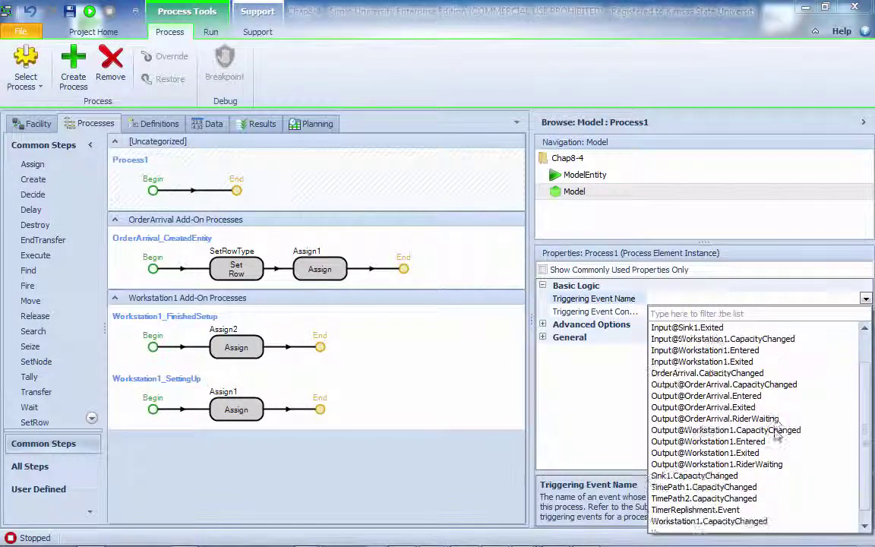
click(697, 510)
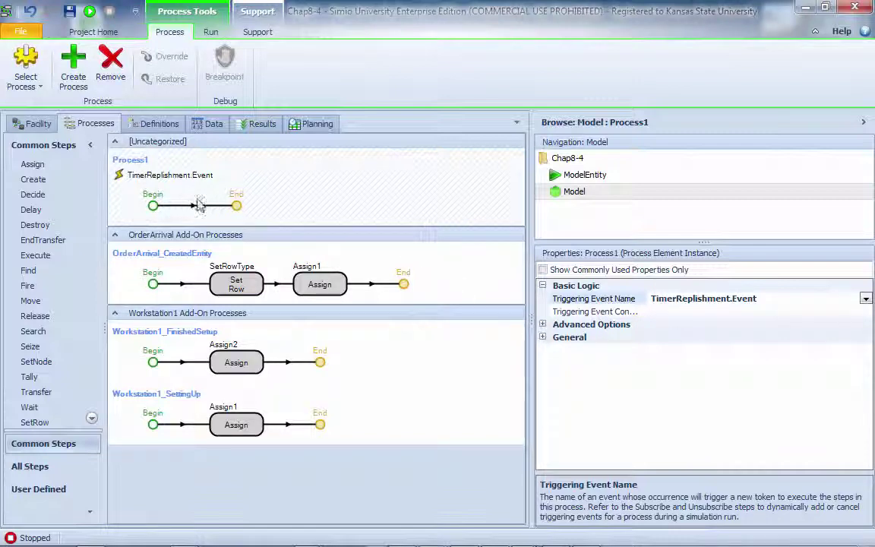
click(663, 312)
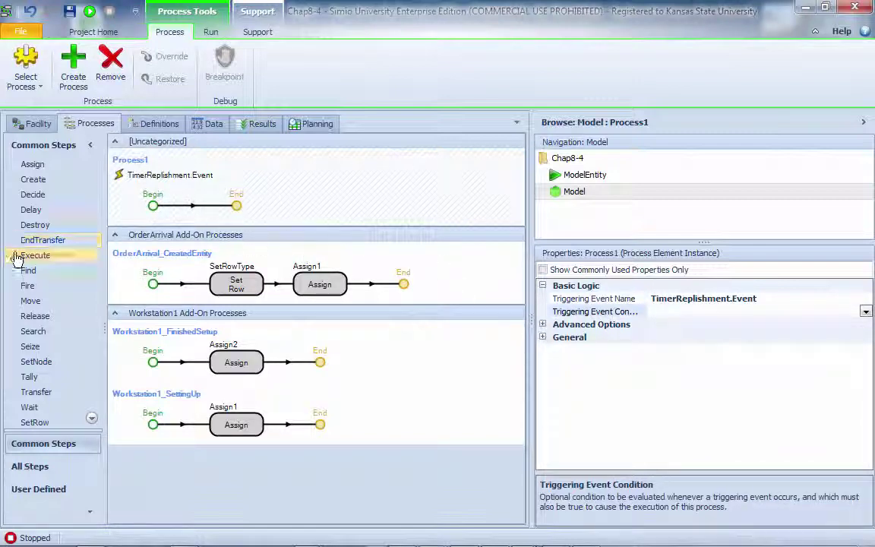
- Insert an Assign step into the timer-triggered process and rename it Repl_Inv
drag(17, 257, 272, 212)
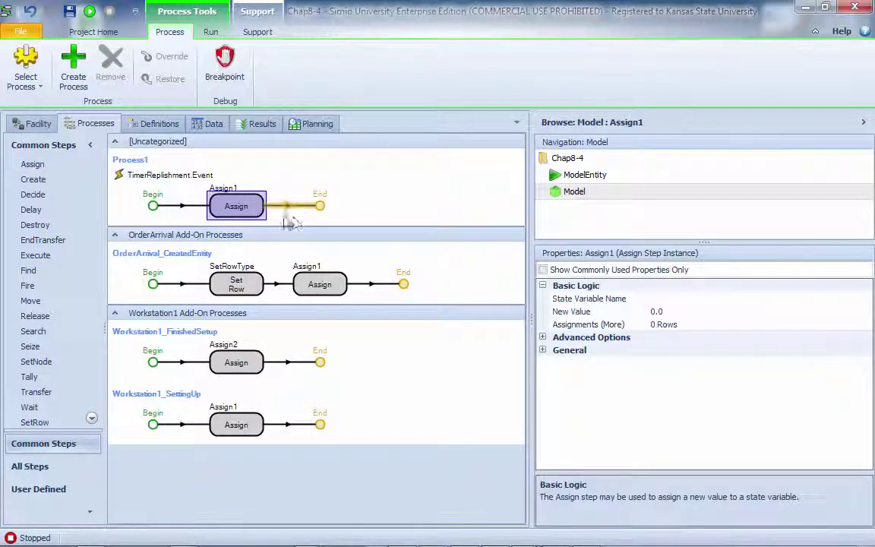
right_click(236, 207)
click(272, 263)
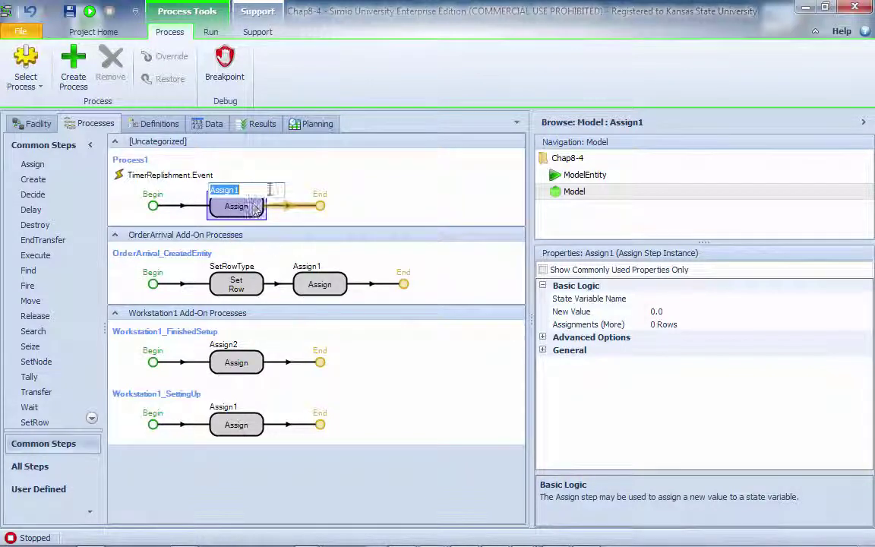
text(Re)
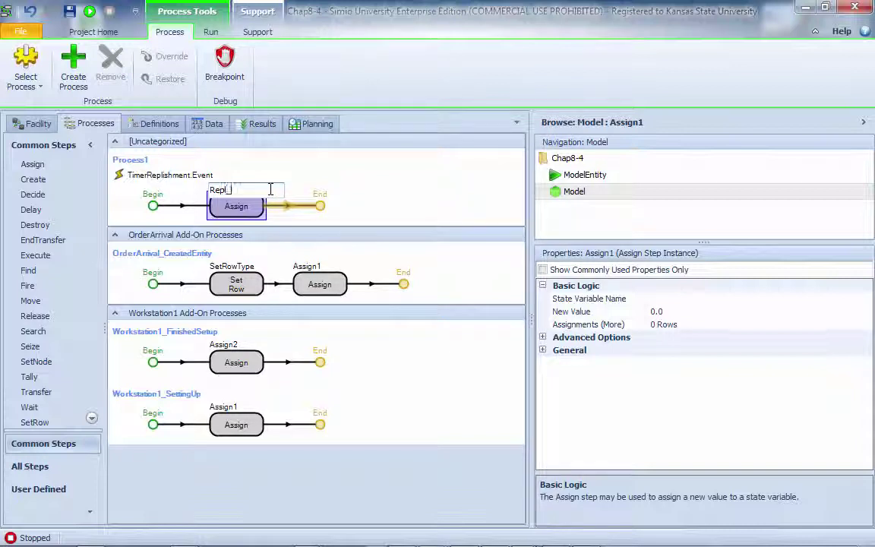
text(pl_Inv)
key(Return)
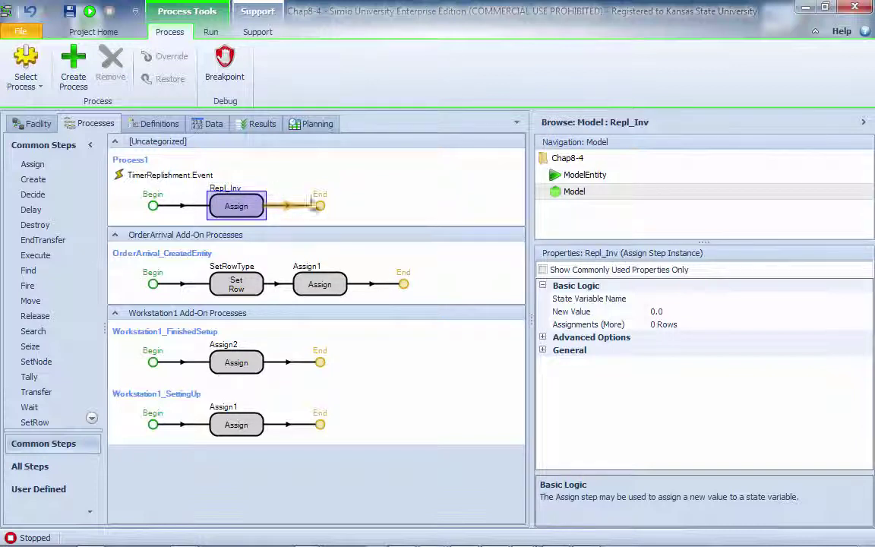
- Add a row to Repl_Inv's additional assignments with SubA.QuantityAvailable as the state variable
click(749, 326)
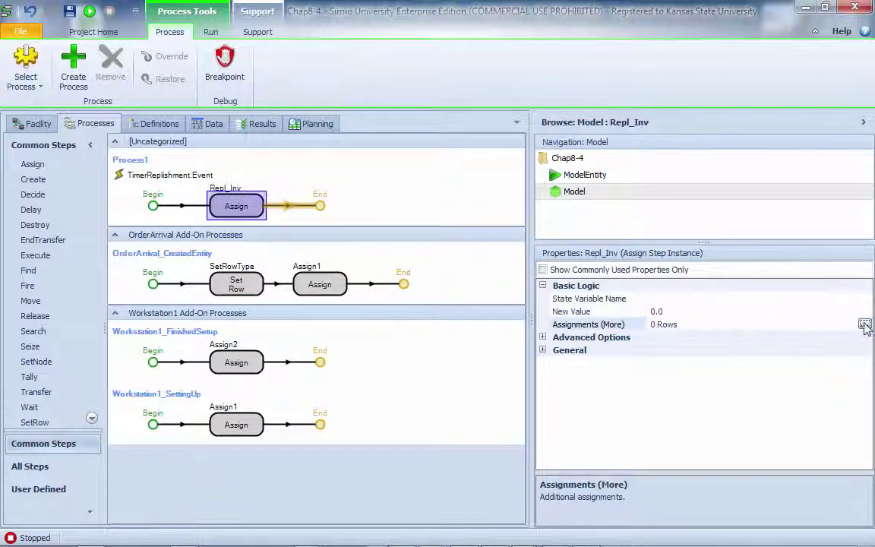
click(865, 325)
click(322, 362)
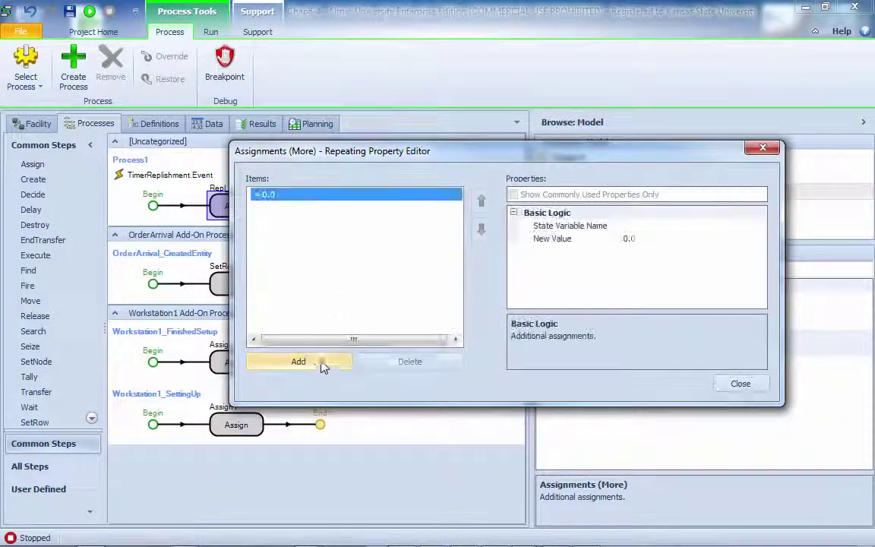
click(717, 226)
click(759, 226)
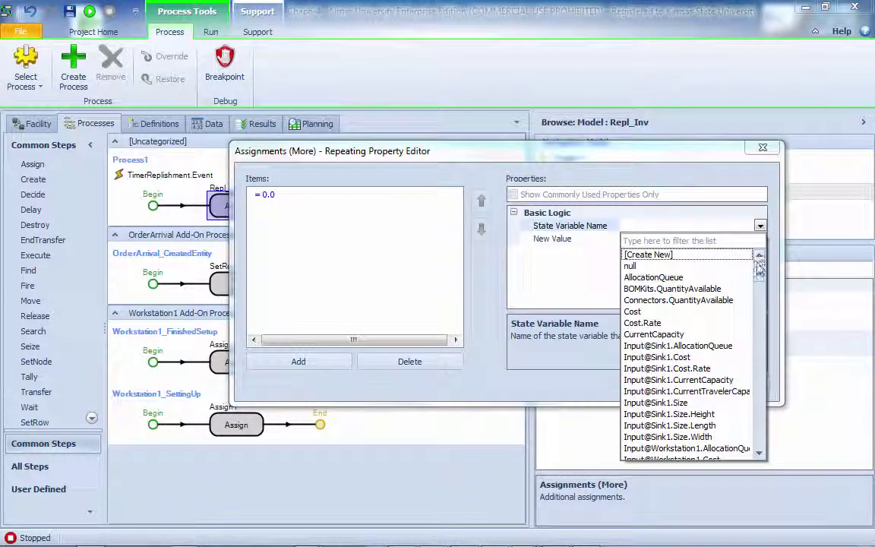
drag(759, 258, 761, 394)
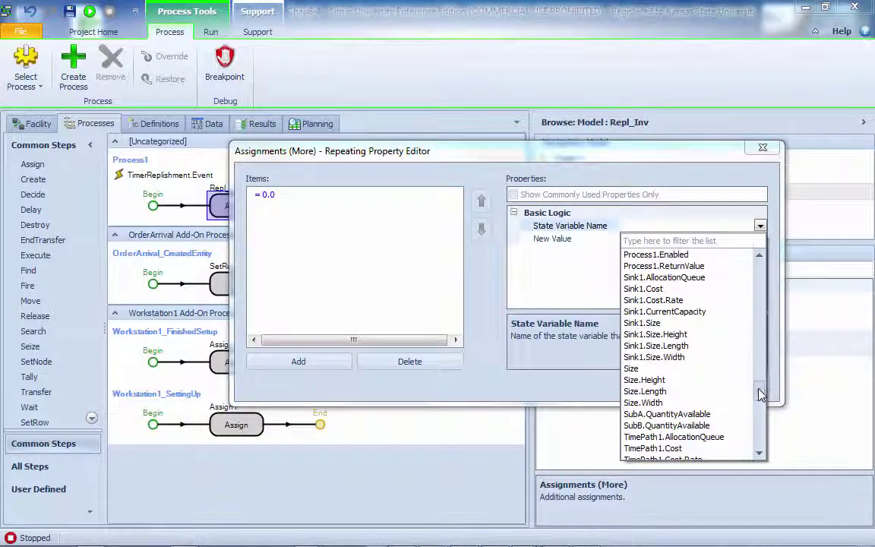
click(690, 414)
- Set the new value of the SubA.QuantityAvailable assignment to the OrderQtySubA property
click(708, 240)
click(759, 239)
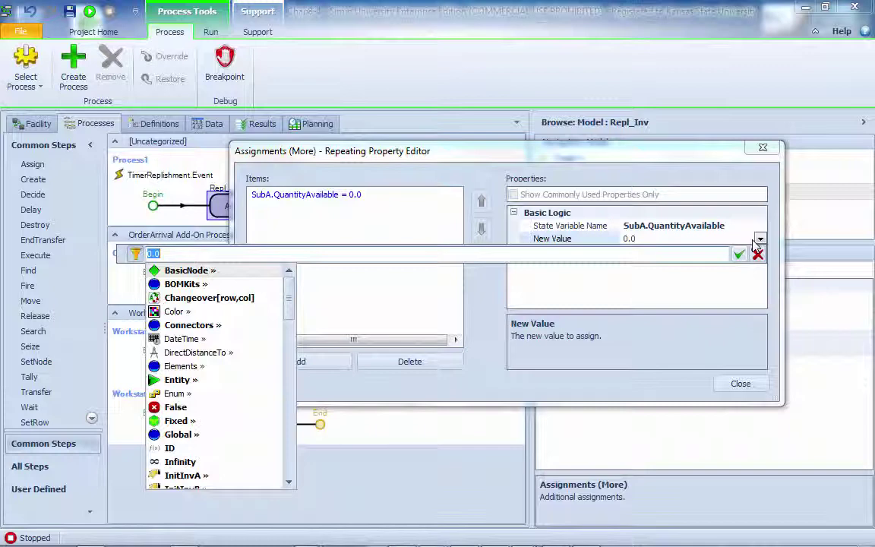
text(Or)
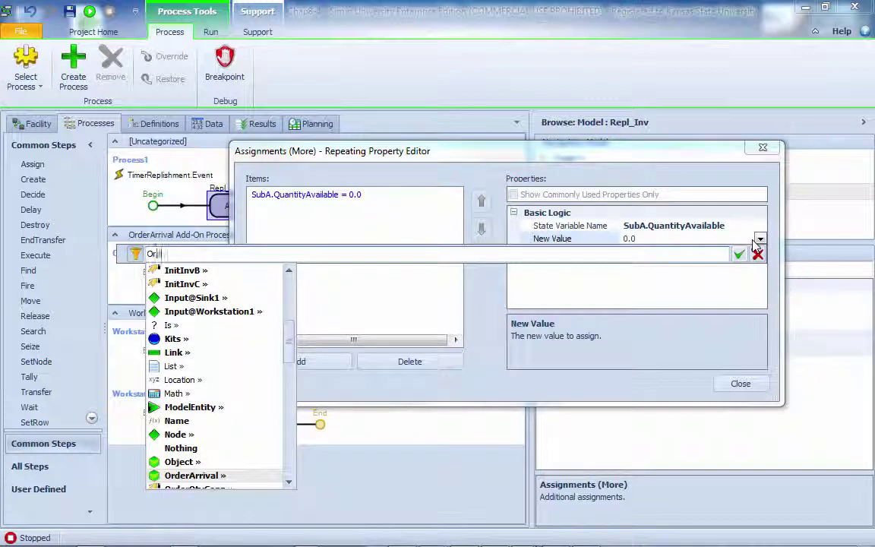
text(derQtyt)
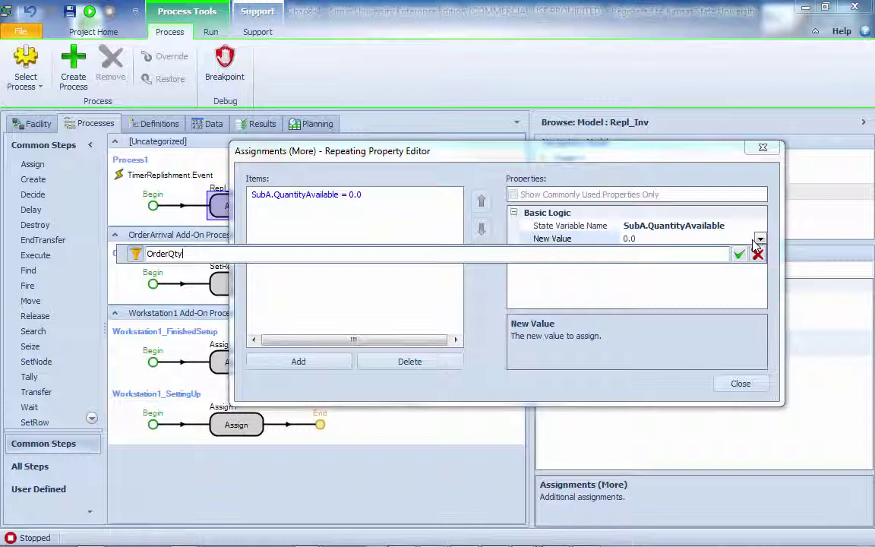
text(SubA)
key(Return)
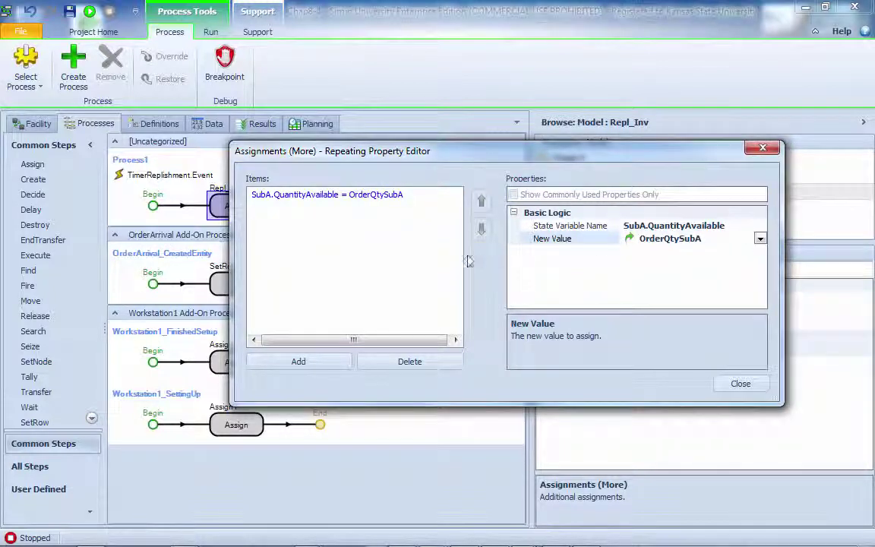
- Add a second row to Repl_Inv's additional assignments with SubB.QuantityAvailable as the state variable
click(304, 362)
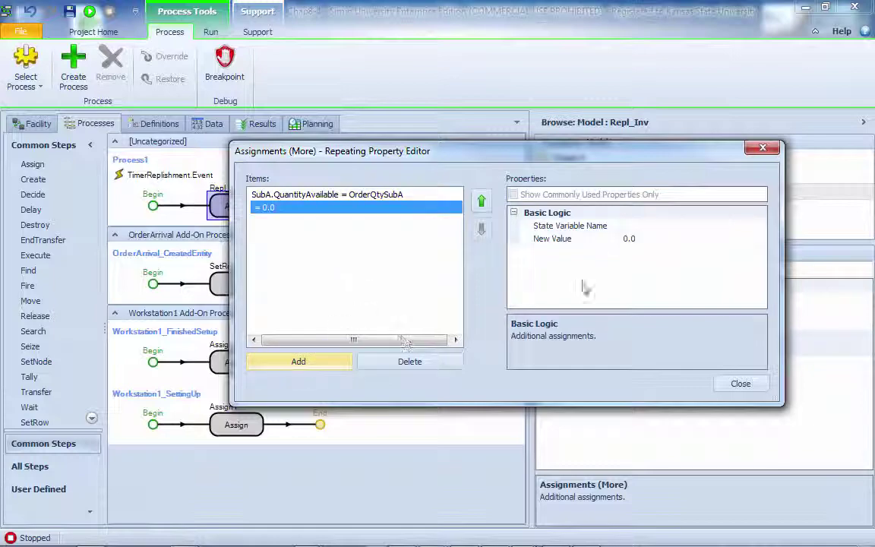
click(758, 226)
click(759, 226)
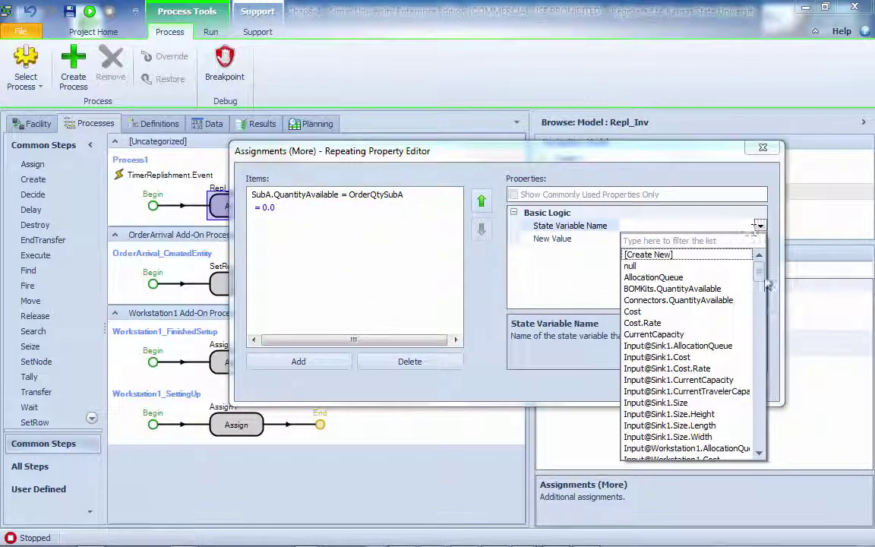
drag(763, 285, 755, 402)
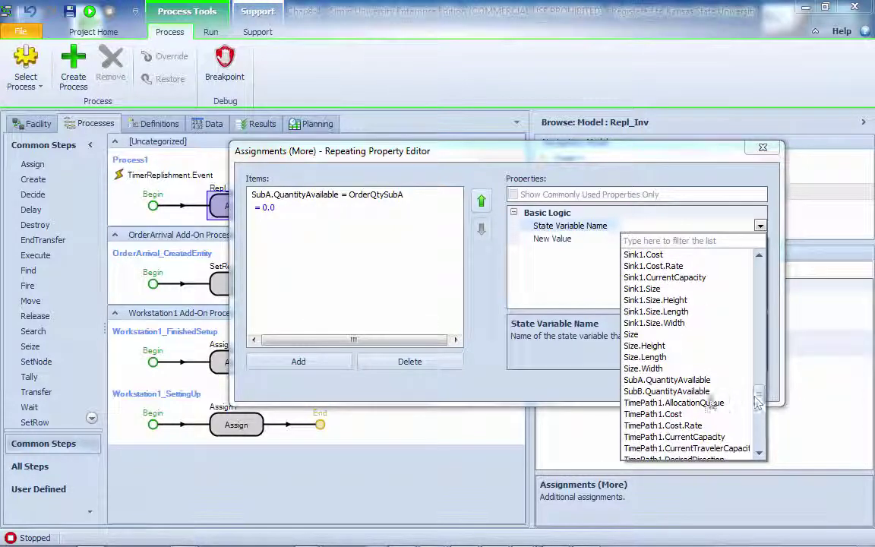
click(687, 391)
- Set the new value of the SubB.QuantityAvailable assignment to the OrderQtySubB property
click(683, 240)
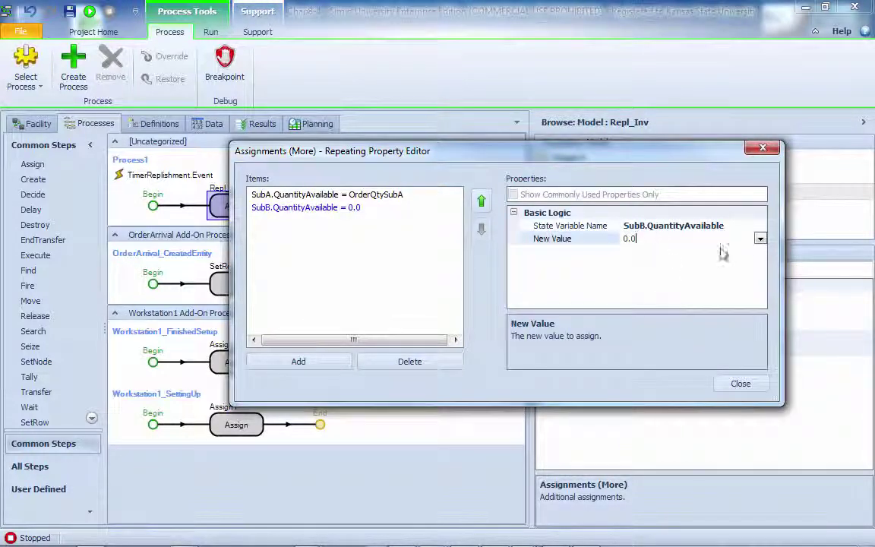
click(759, 238)
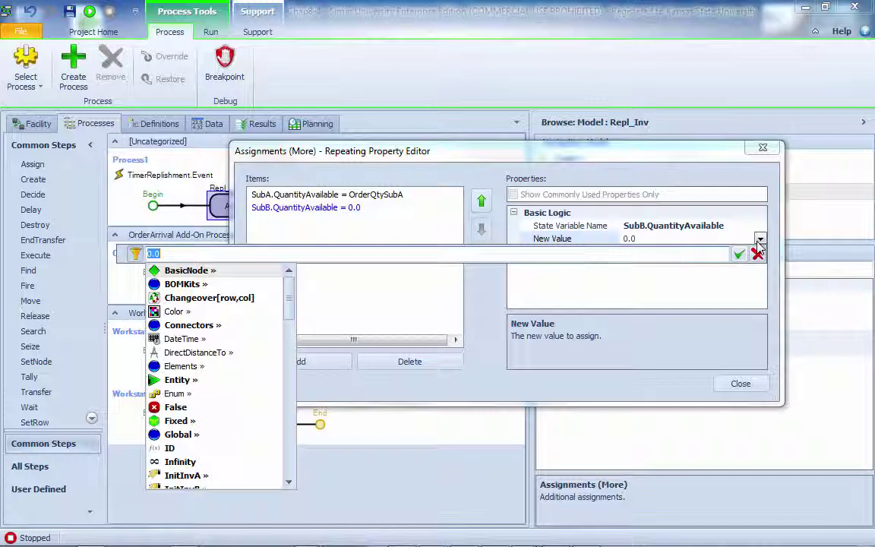
text(Order)
key(Down)
key(Down)
key(Down)
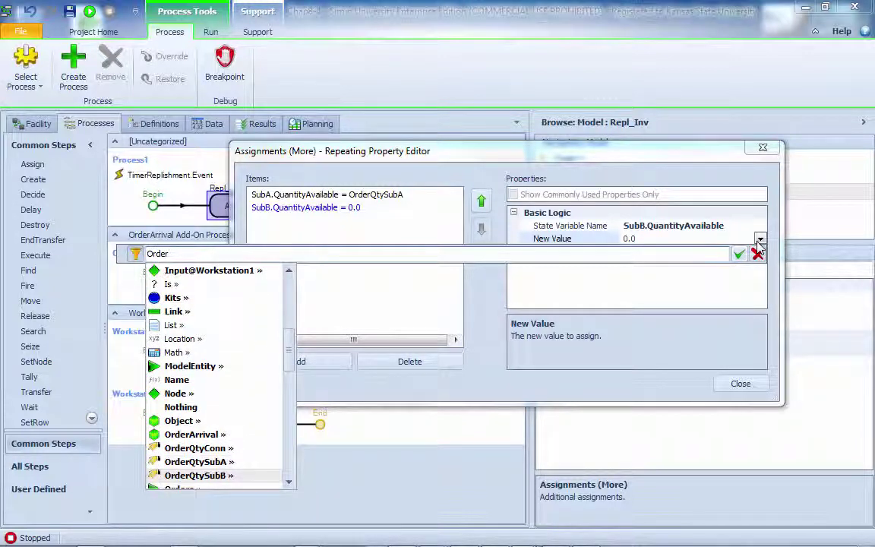
key(Return)
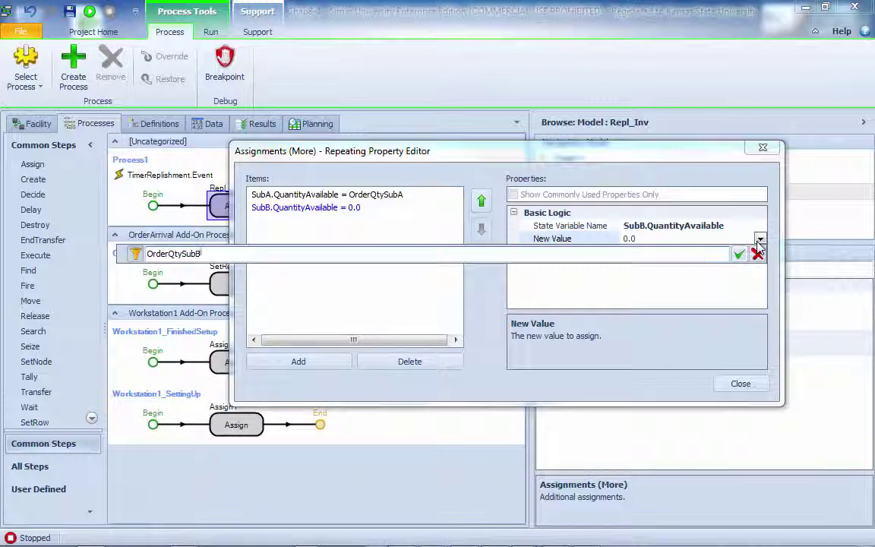
key(Return)
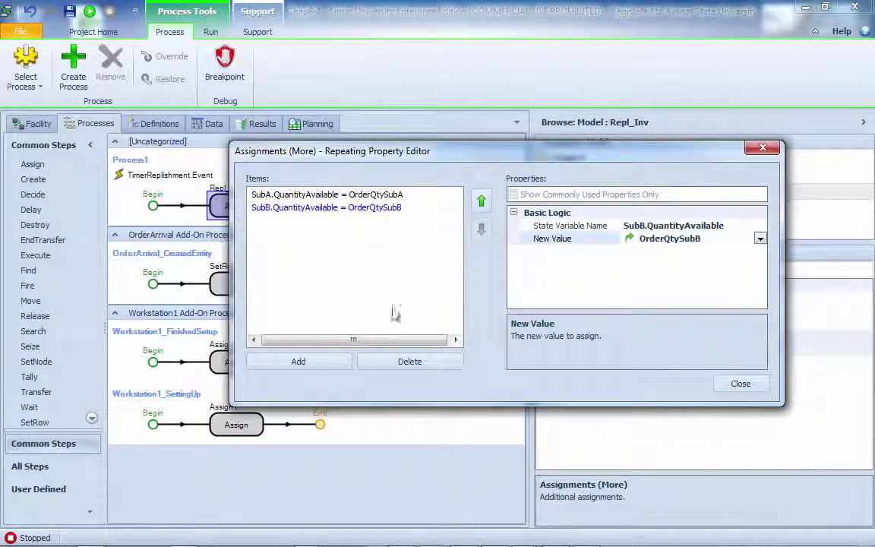
- Add a third row to Repl_Inv's additional assignments with Connectors.QuantityAvailable as the state variable
click(322, 361)
click(694, 227)
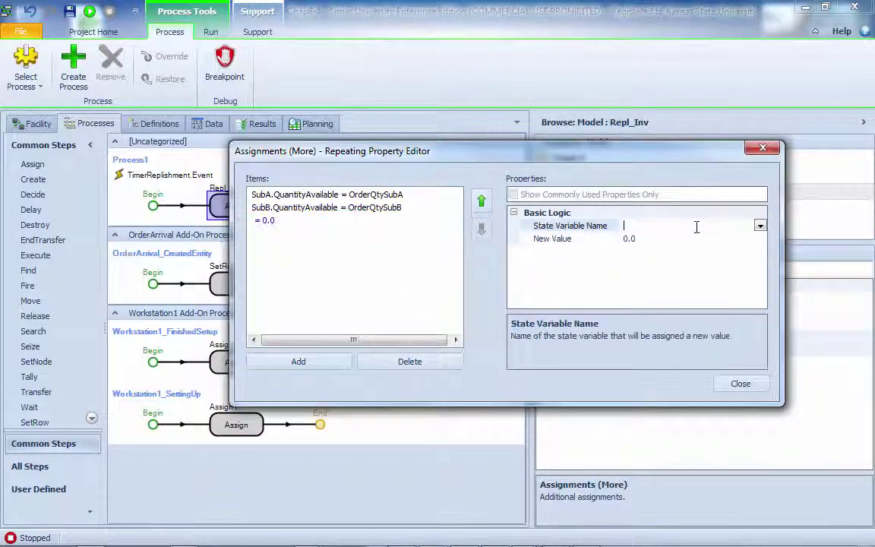
click(760, 226)
click(733, 301)
- Set the new value of the Connectors.QuantityAvailable assignment to the OrderQtyConn property and close the assignments editor
click(758, 238)
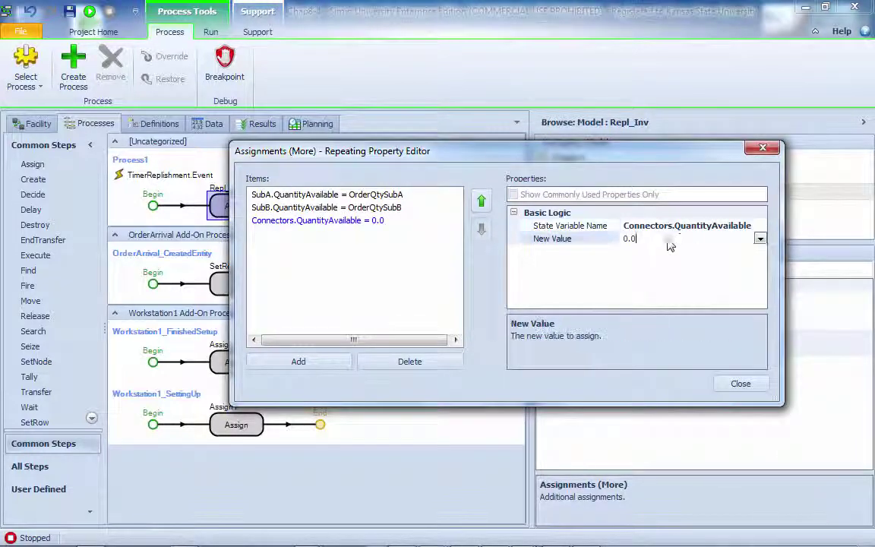
click(760, 239)
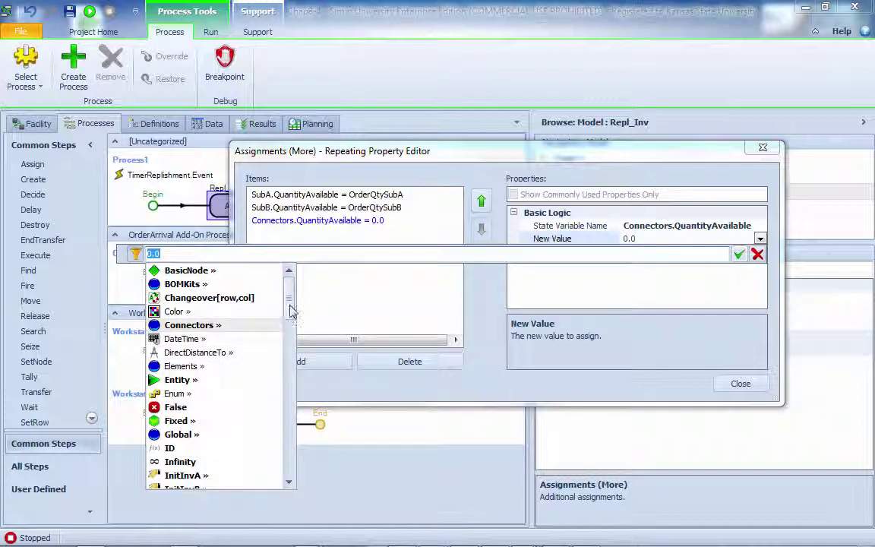
drag(291, 310, 283, 389)
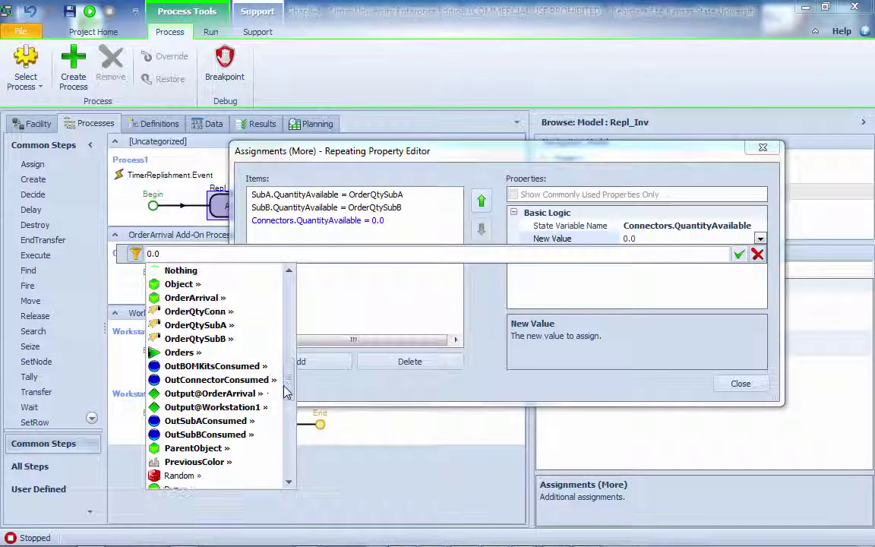
double_click(195, 311)
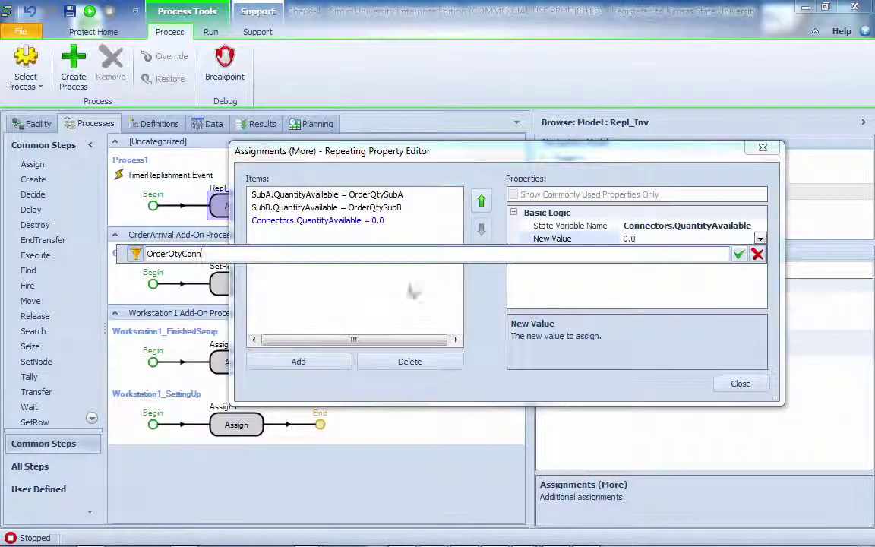
click(736, 255)
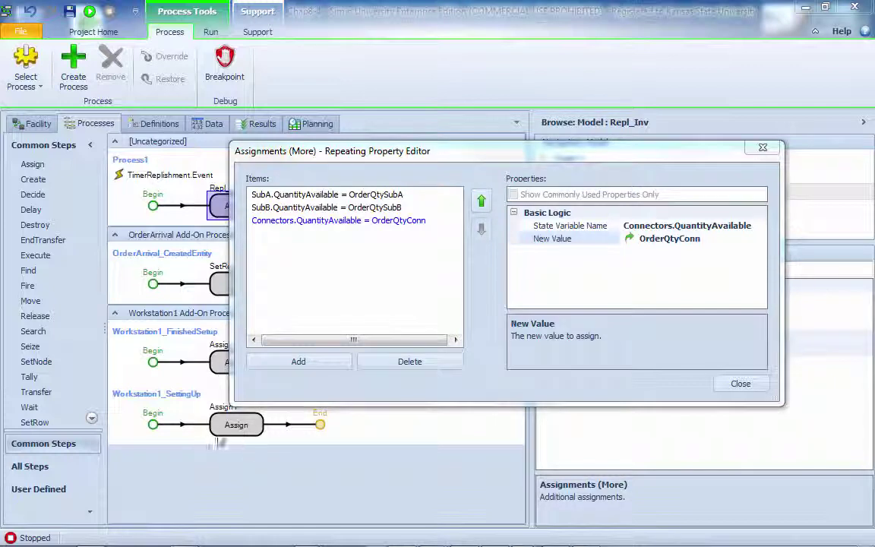
click(717, 383)
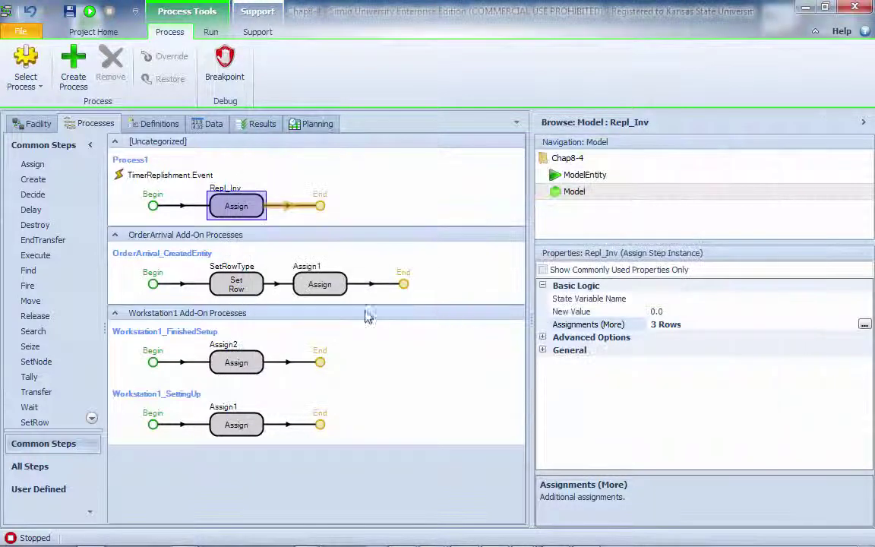
click(31, 123)
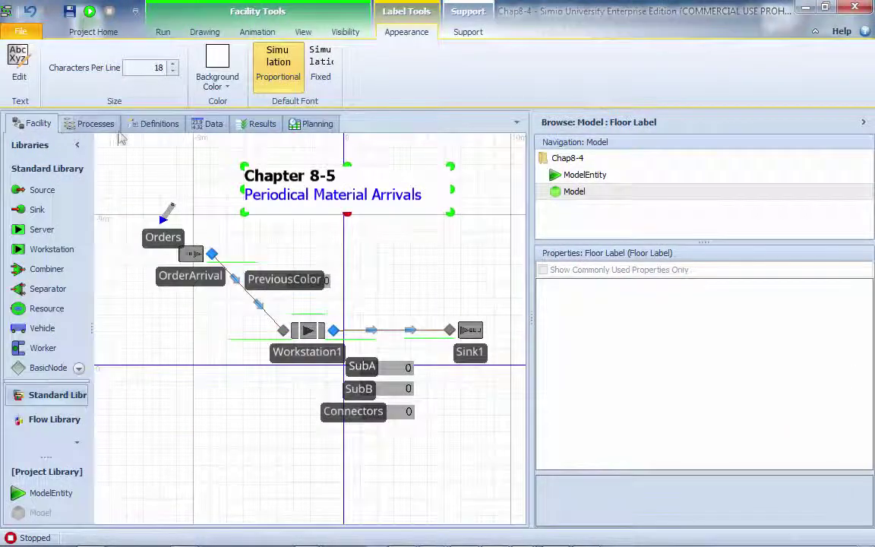
click(152, 123)
click(37, 228)
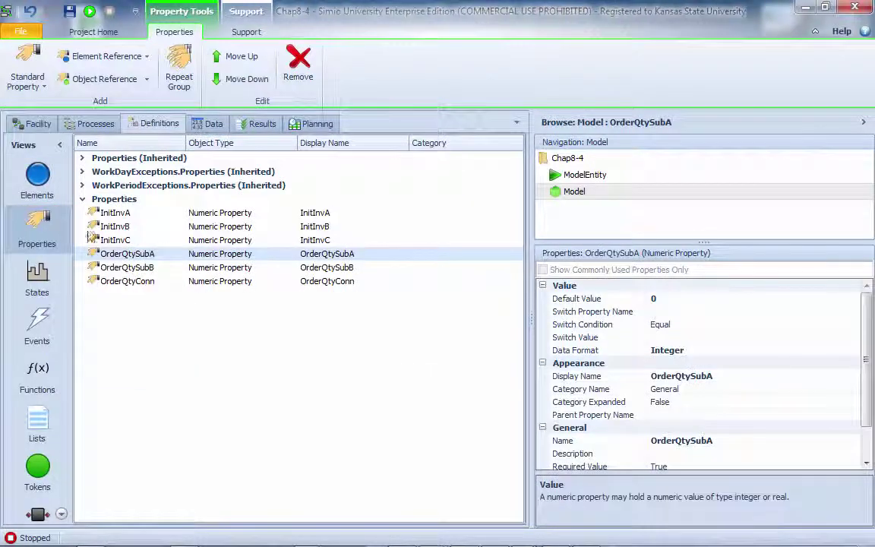
- Show the model's own properties from the Facility view and resize the properties area so the control names are fully readable
click(38, 126)
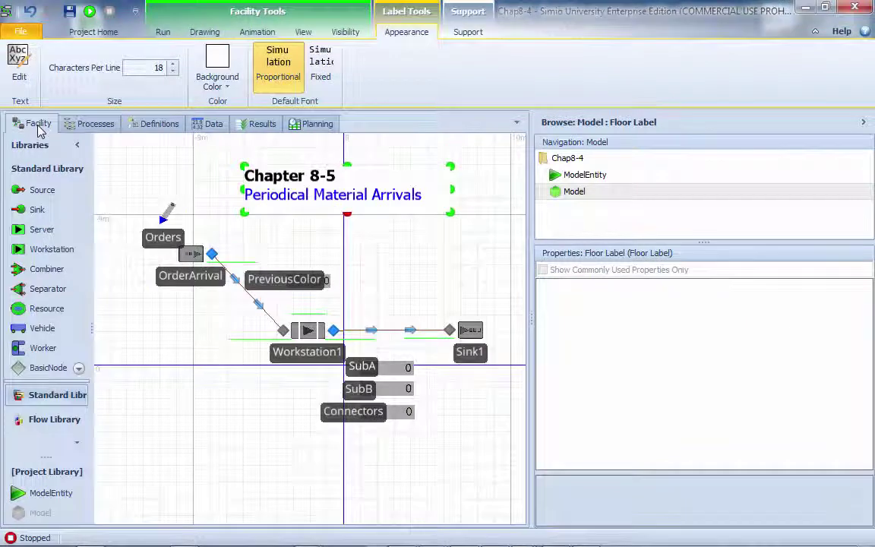
drag(529, 321, 623, 313)
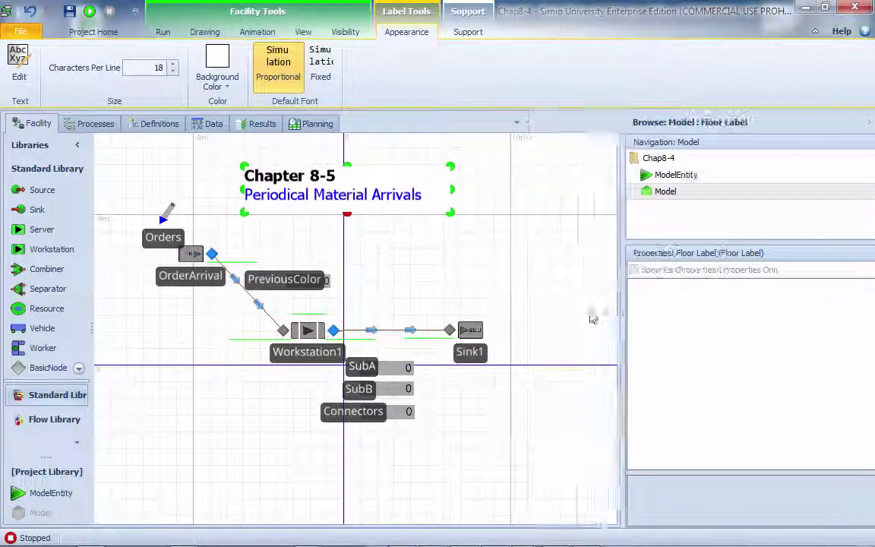
click(517, 302)
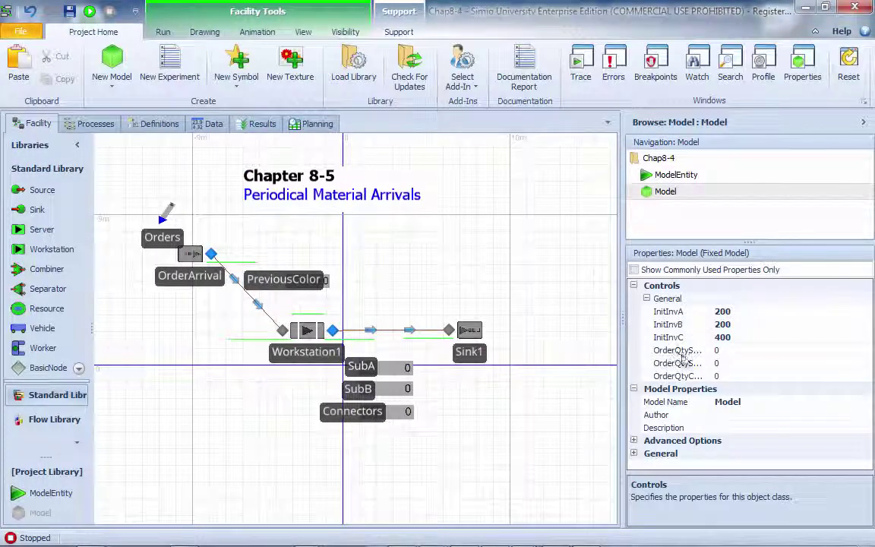
drag(621, 328, 517, 334)
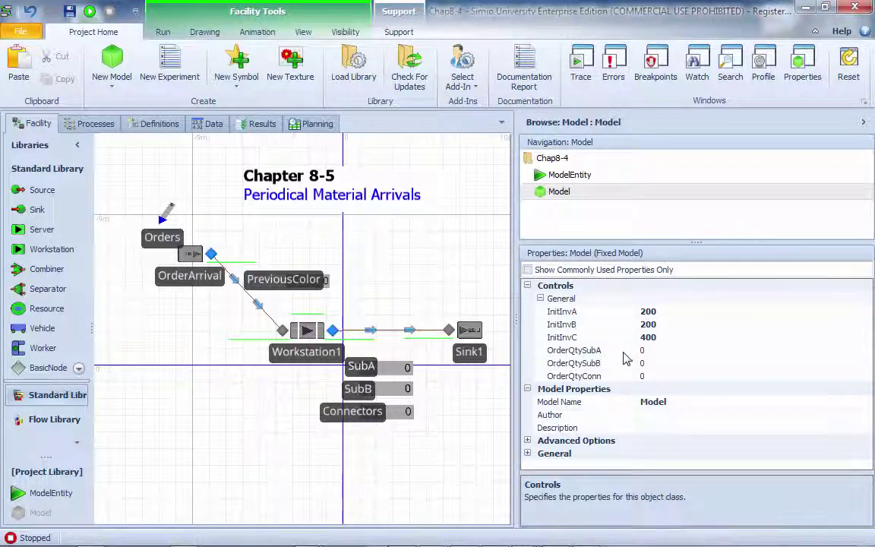
drag(636, 311, 628, 310)
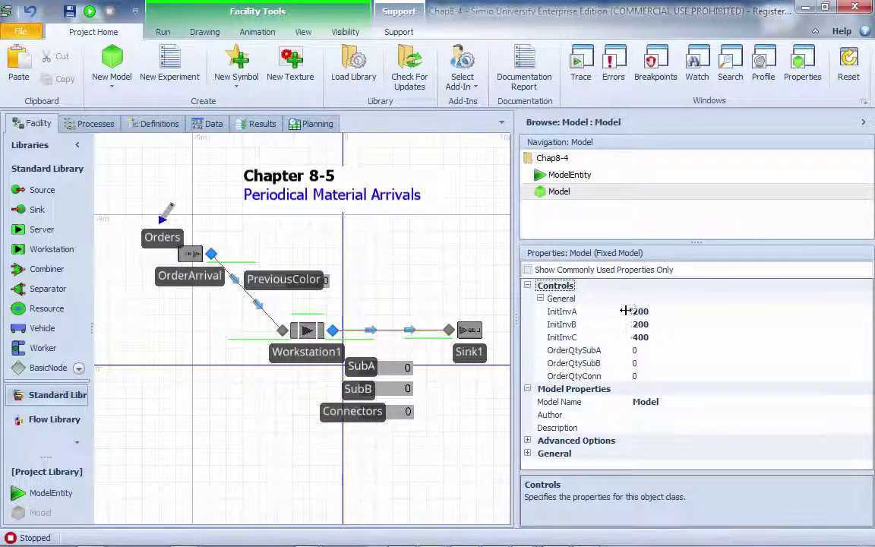
- Set the model's initial inventory controls InitInvA, InitInvB and InitInvC to 0
click(658, 311)
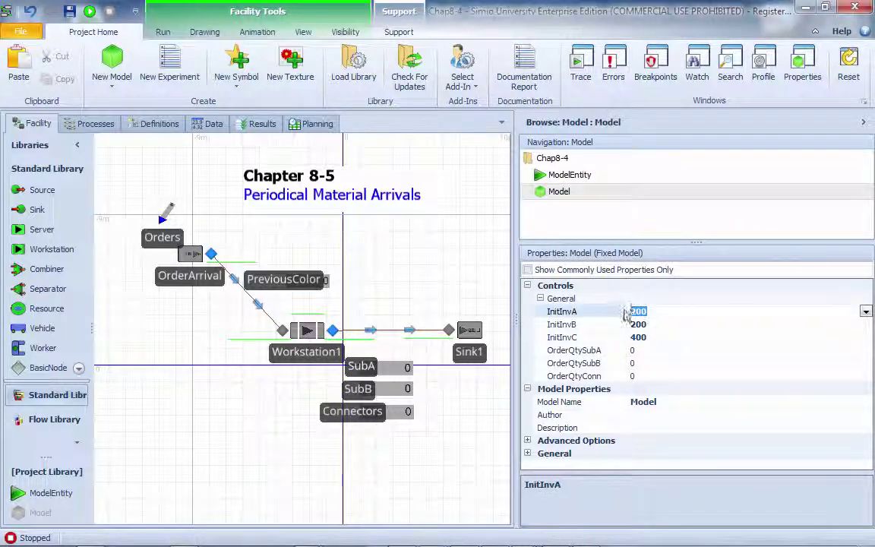
text(0)
click(646, 324)
text(0)
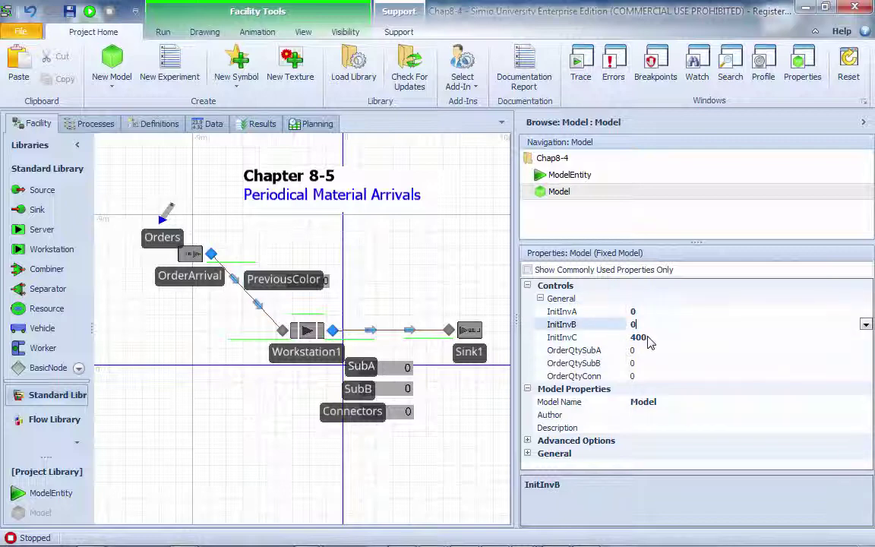
click(631, 337)
text(0)
- Set the model's order quantity controls to 250 for OrderQtySubA, 250 for OrderQtySubB and 500 for OrderQtyConn
click(656, 353)
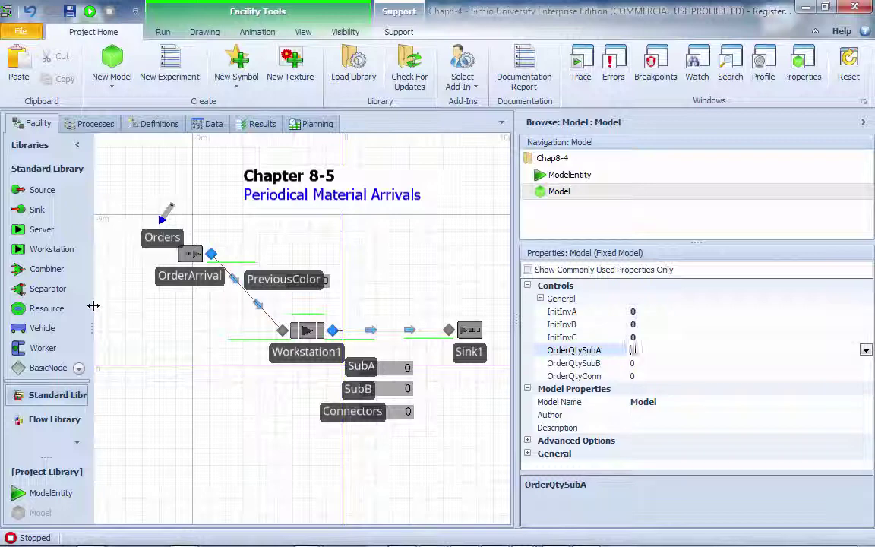
text(250)
click(632, 363)
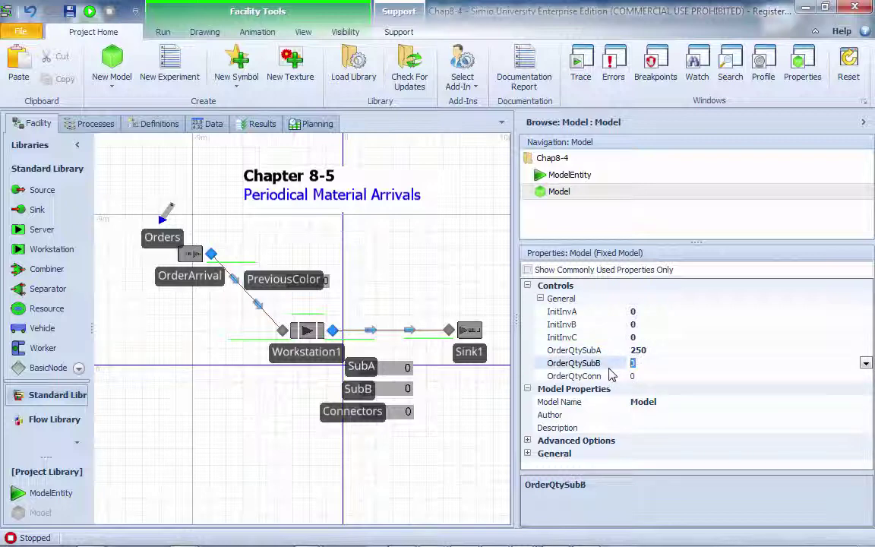
text(250)
click(644, 376)
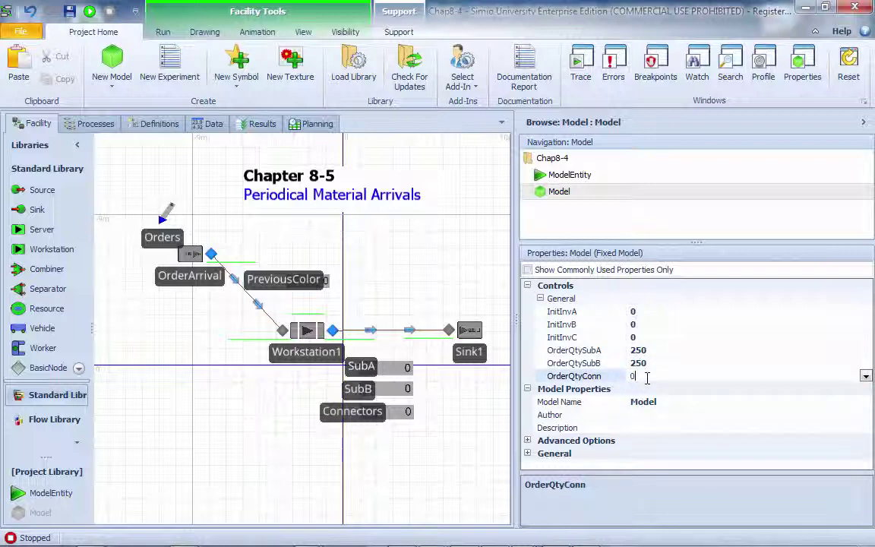
text(500)
key(Return)
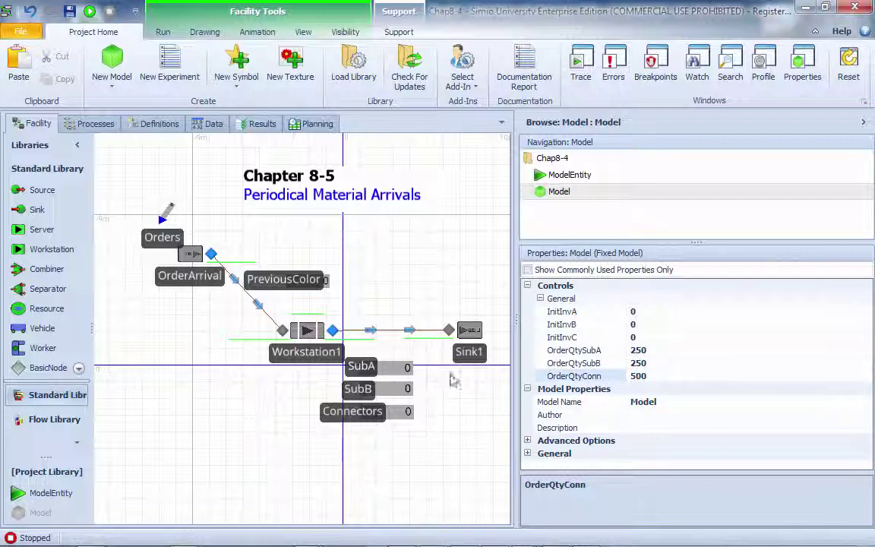
- Run the simulation with the animation speed factor raised to 70.5 to watch the inventory replenishment, and reset the run
drag(514, 321, 627, 321)
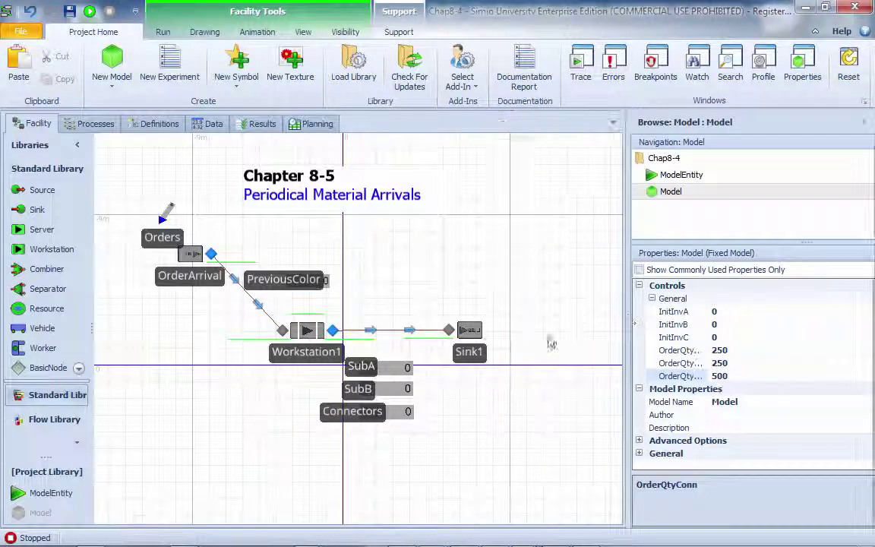
click(90, 12)
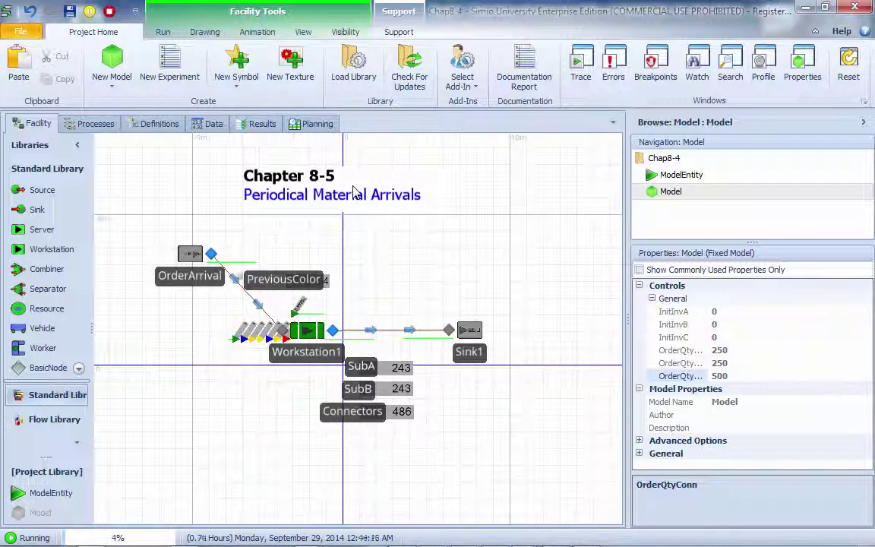
click(163, 32)
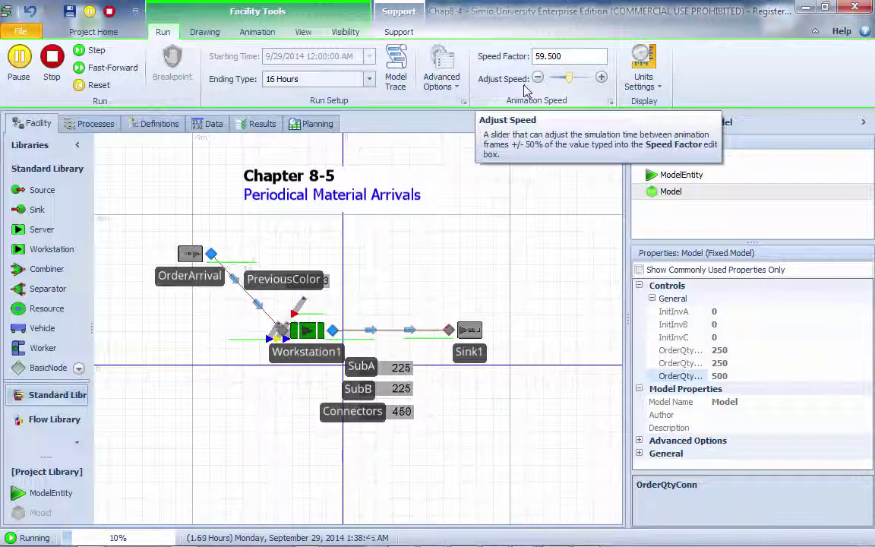
key(Delete)
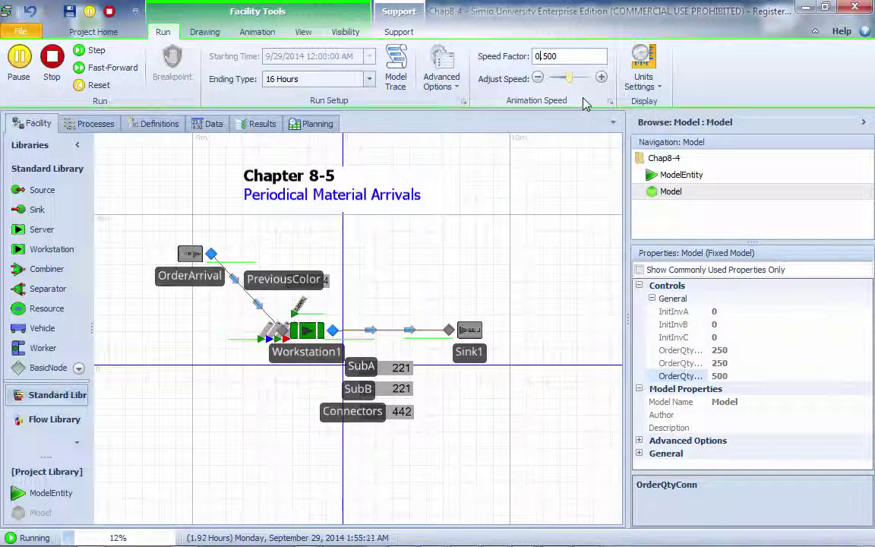
key(Delete)
text(70)
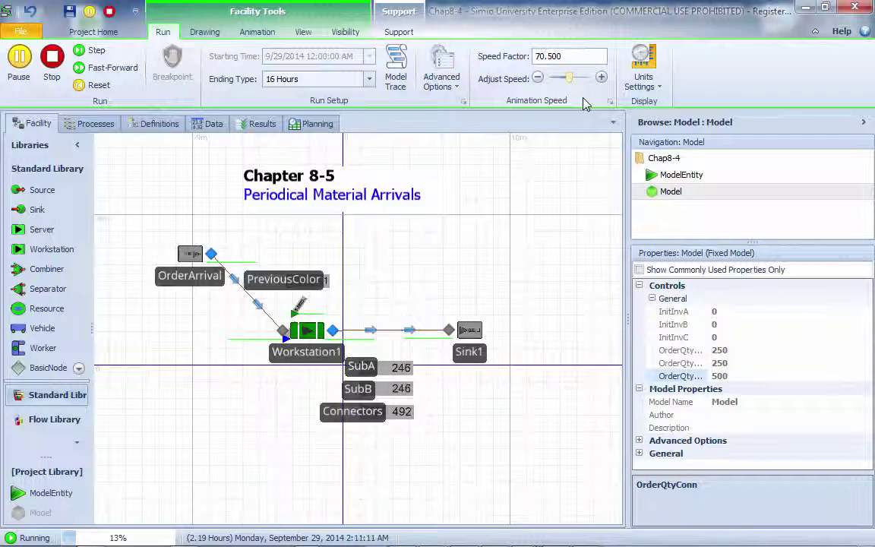
key(Return)
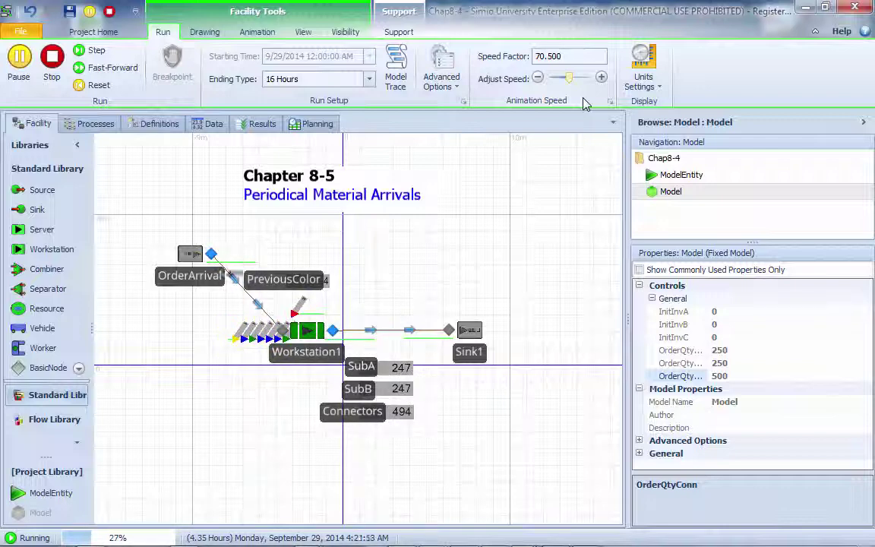
click(97, 84)
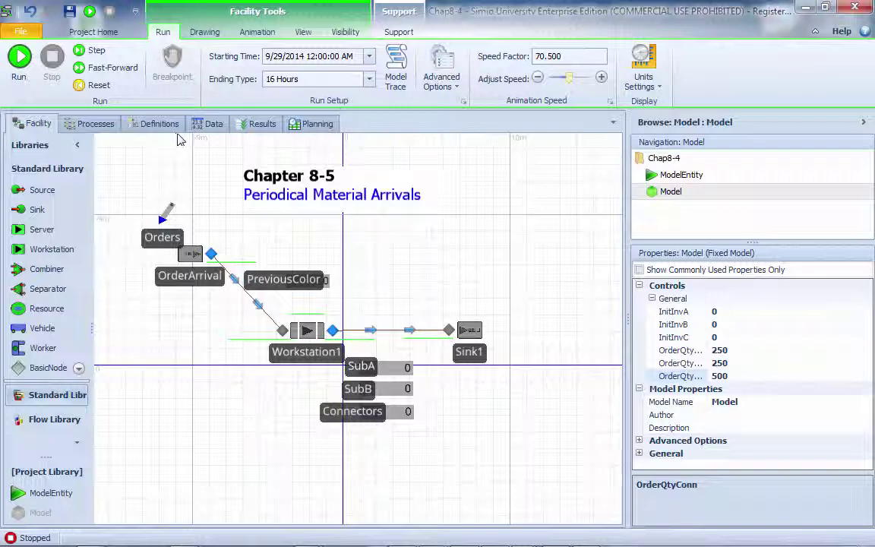
- Open the assignments editor of the Repl_Inv Assign step in the timer-triggered replenishment process
click(95, 123)
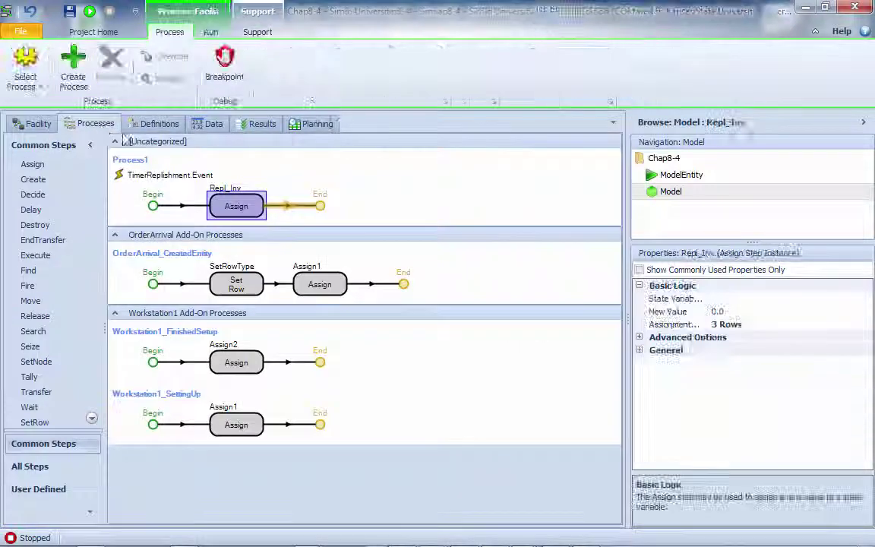
click(765, 325)
click(864, 324)
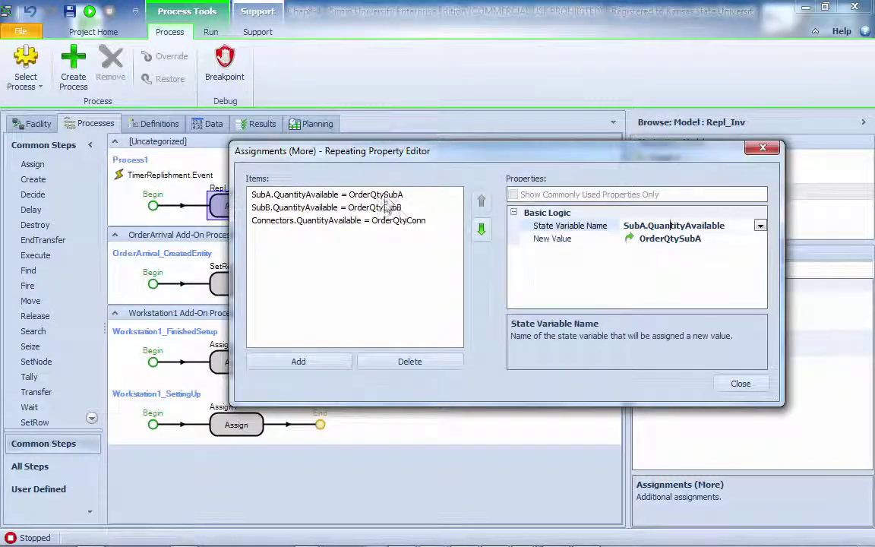
- Set the new value of the SubA.QuantityAvailable assignment to OrderQtySubA + SubA.QuantityAvailable and close the assignments editor
click(721, 239)
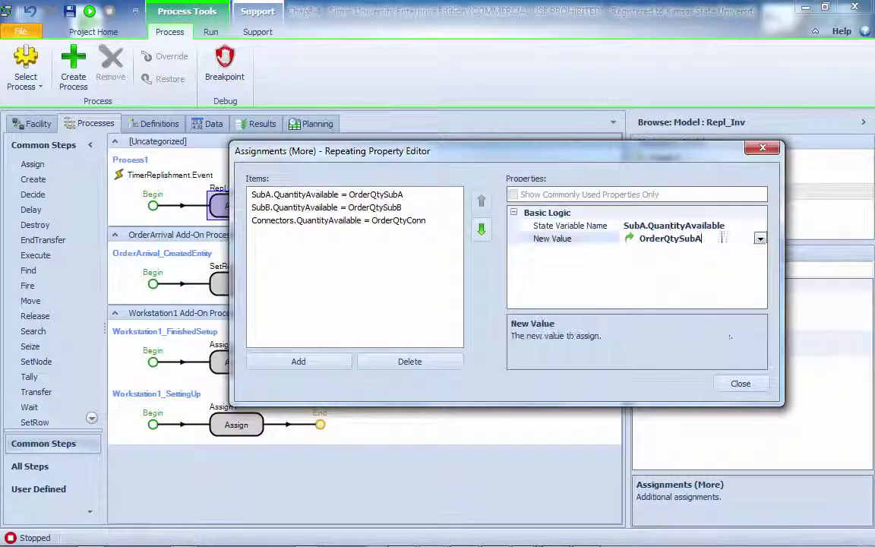
click(760, 238)
click(224, 256)
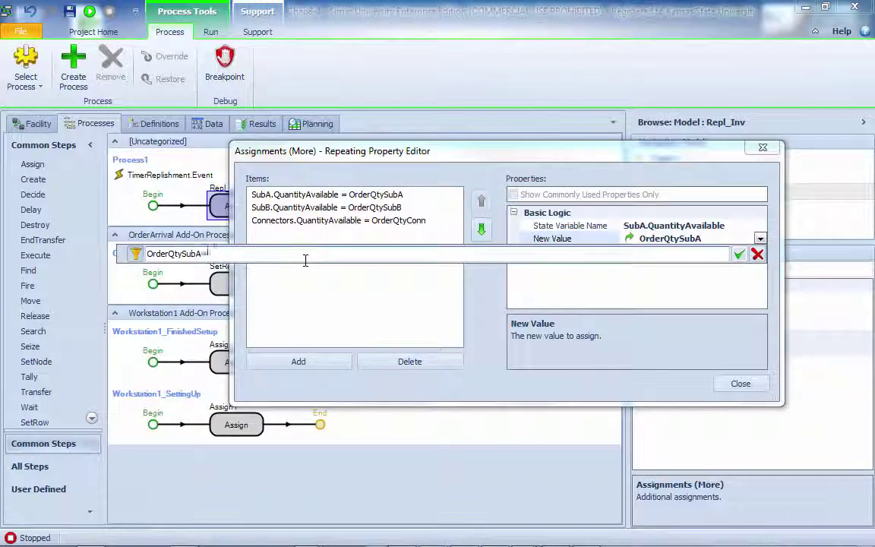
text(+SubA.)
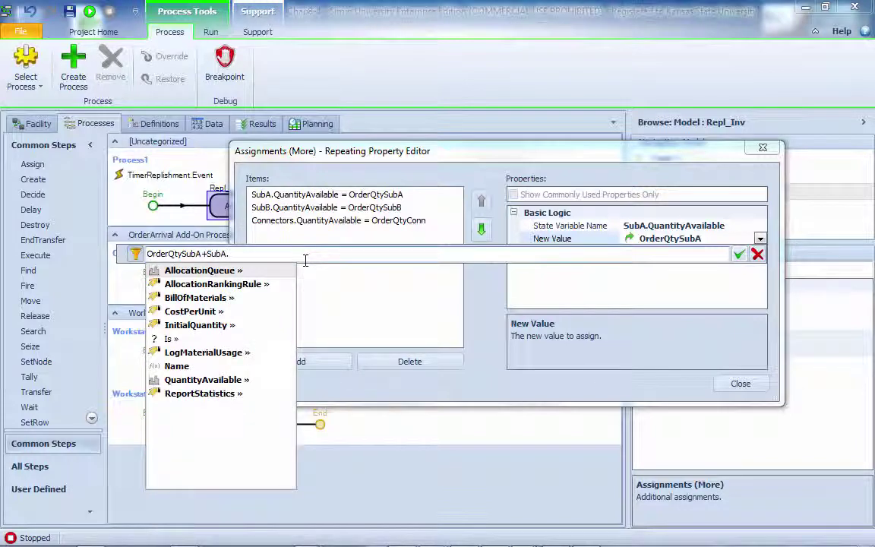
key(Down)
key(Down)
key(Down)
key(Down)
key(Down)
key(Down)
key(Down)
key(Down)
key(Down)
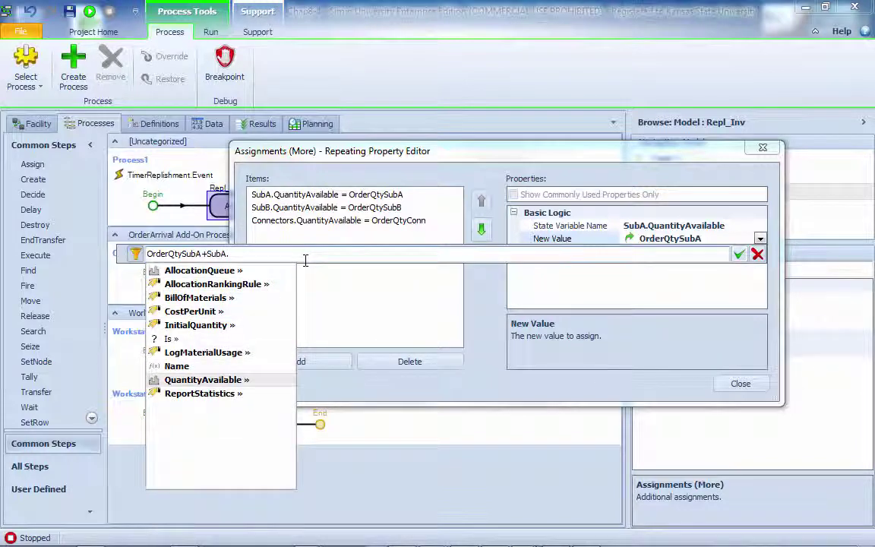
key(Return)
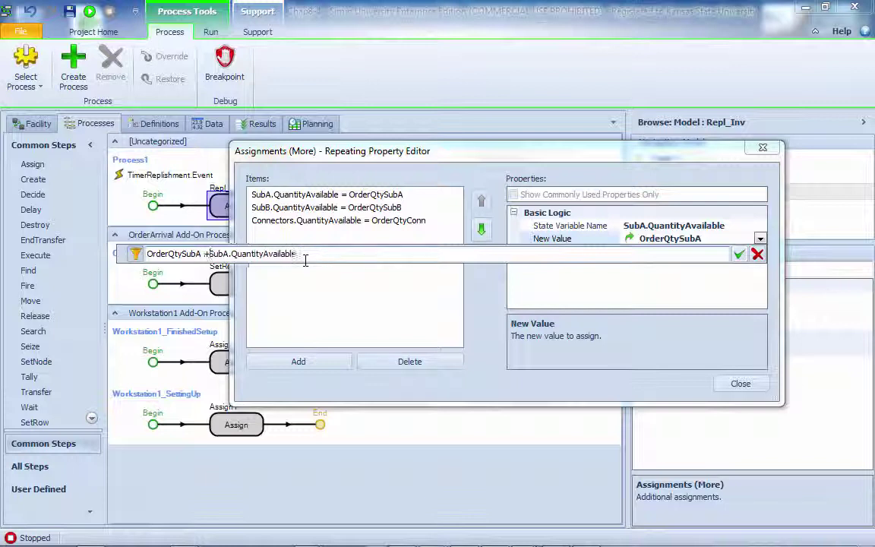
key(Right)
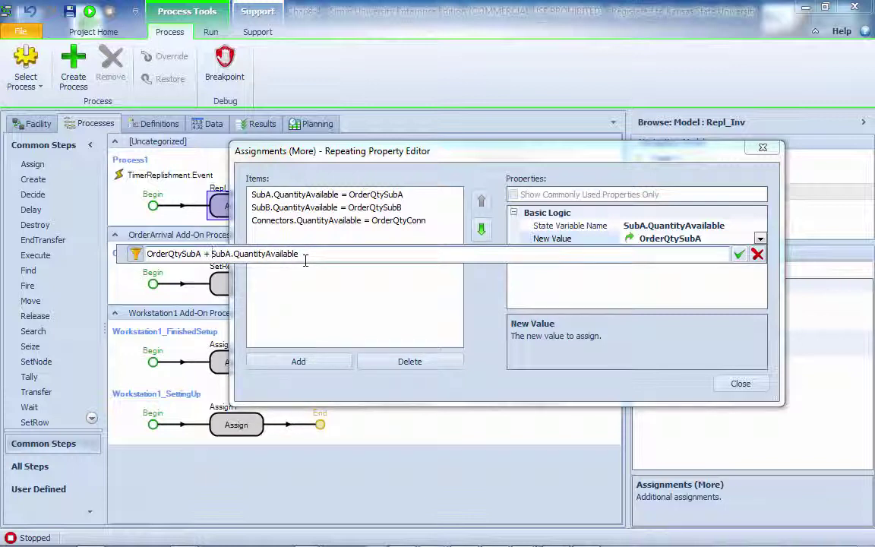
click(739, 254)
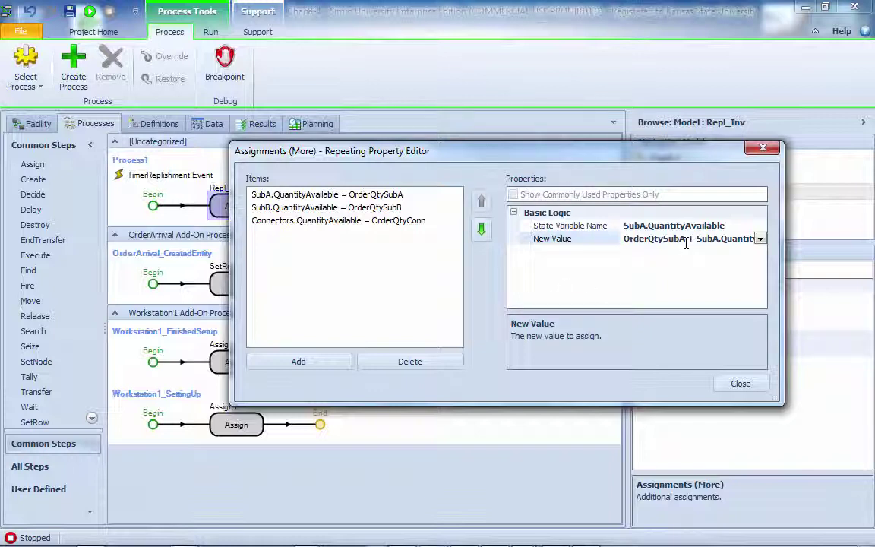
click(729, 386)
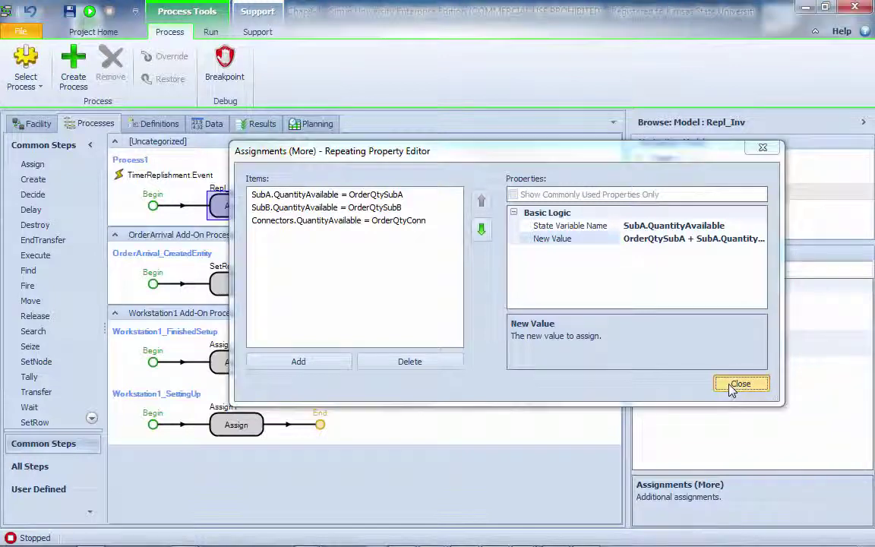